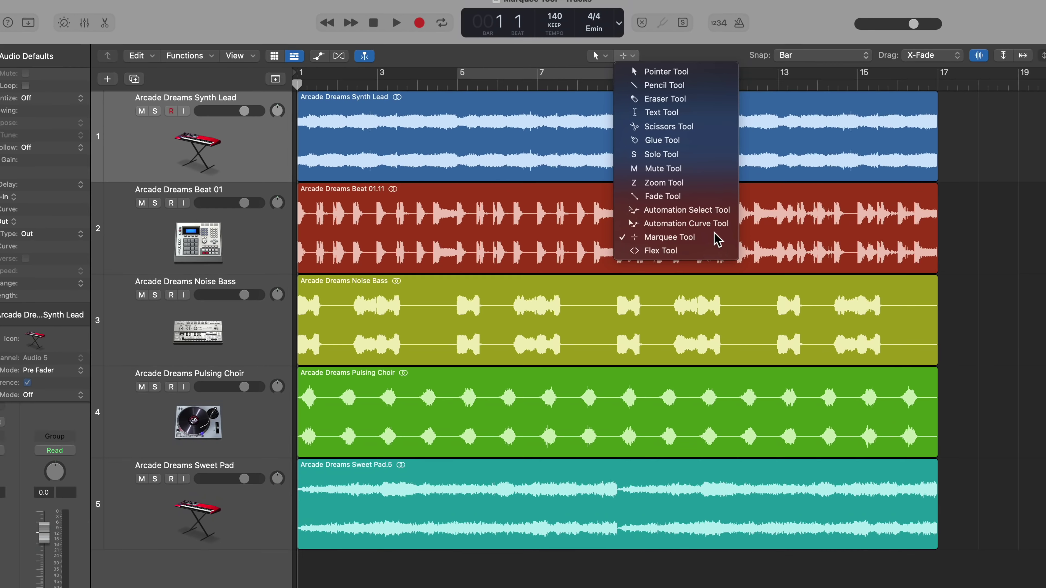
click(825, 256)
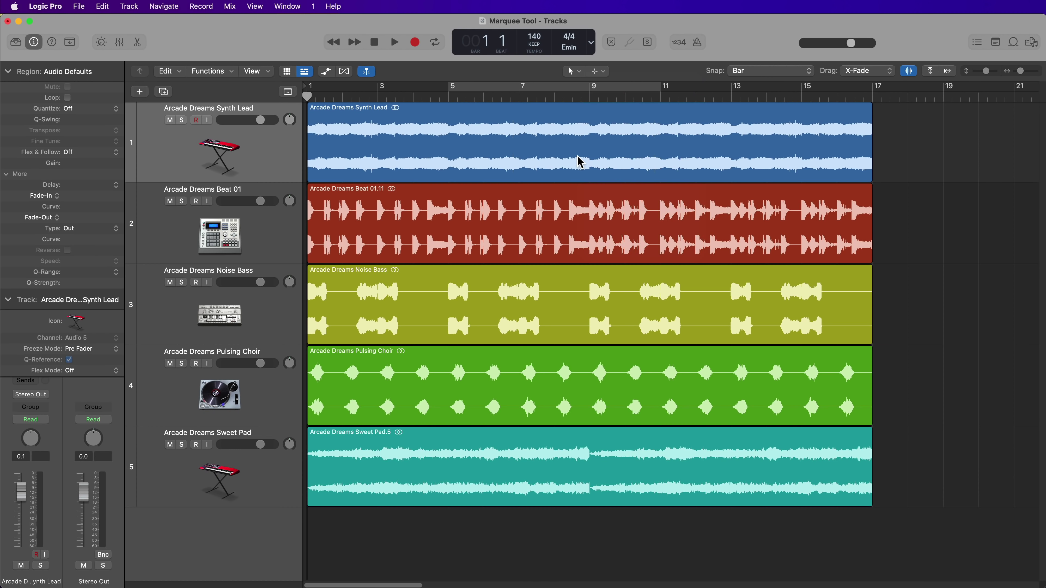
drag(509, 140, 755, 152)
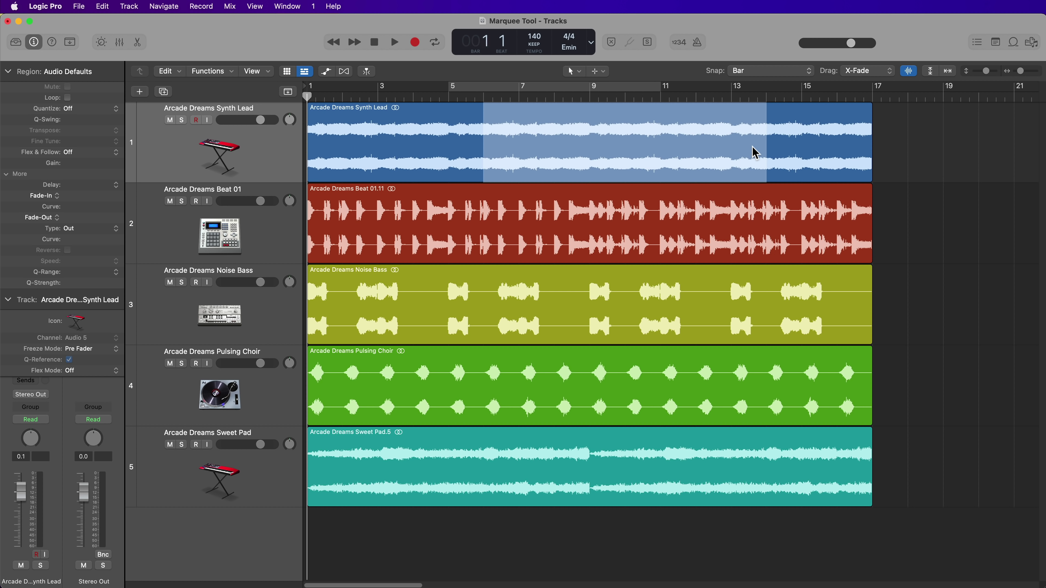
click(731, 147)
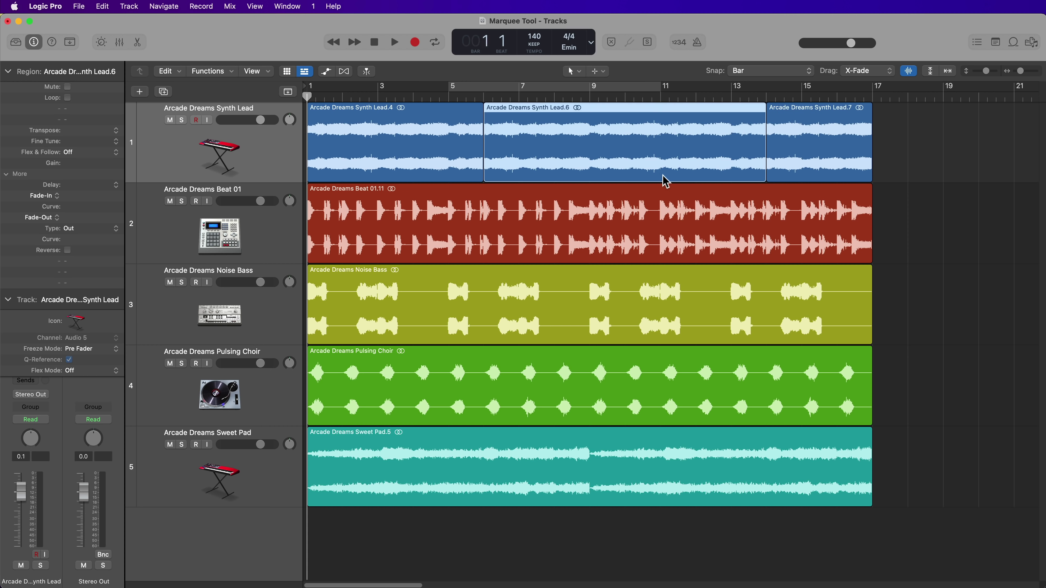
key(super+z)
click(884, 177)
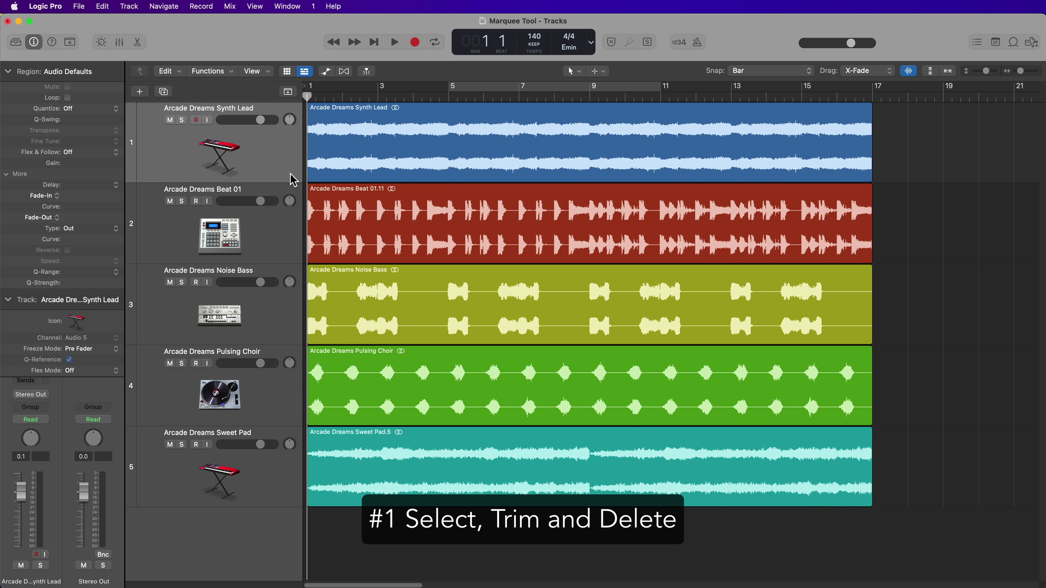
Enlarge the Synth Lead track, then marquee-delete bars 13–17 and undo it
drag(291, 183, 277, 314)
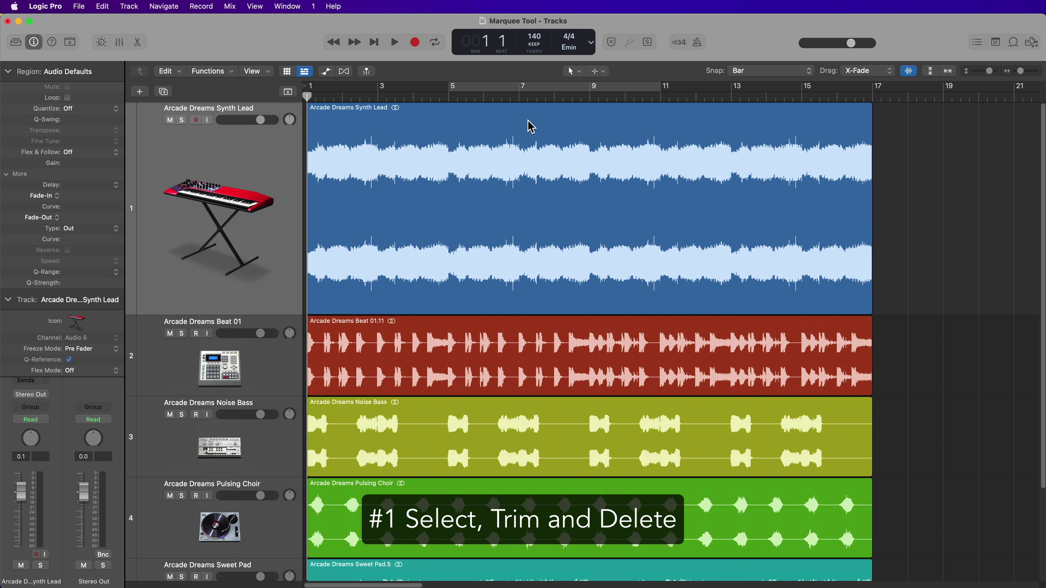
drag(913, 183, 737, 189)
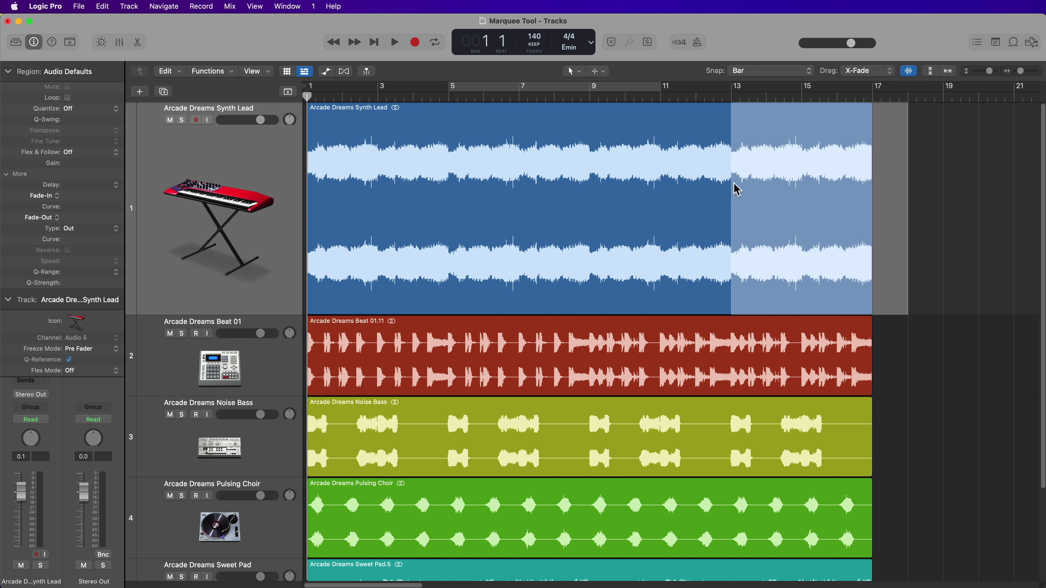
key(Delete)
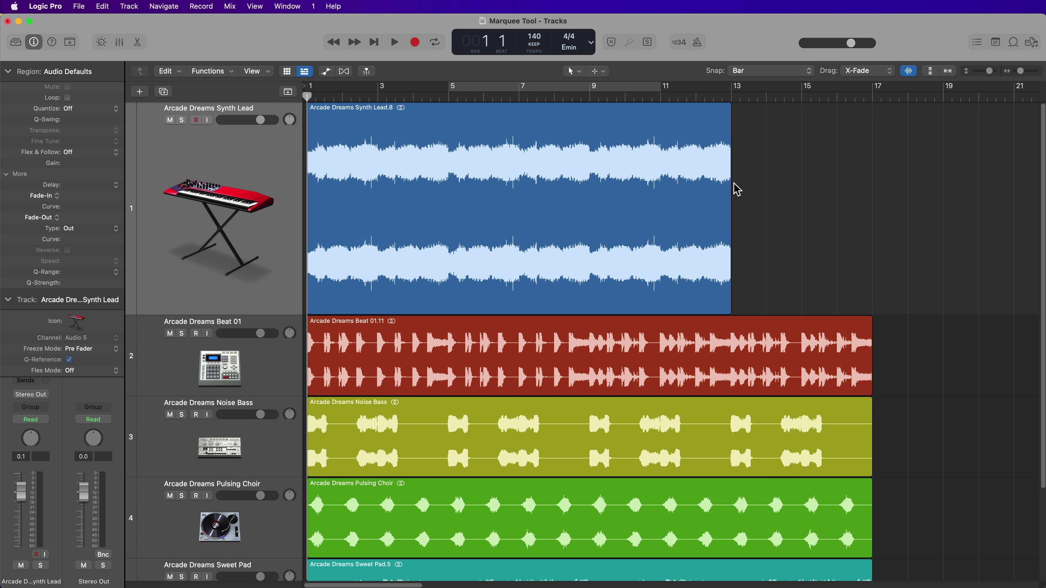
key(super+z)
Marquee-delete bars 1–5 of Synth Lead, then undo to restore them
drag(443, 122, 300, 131)
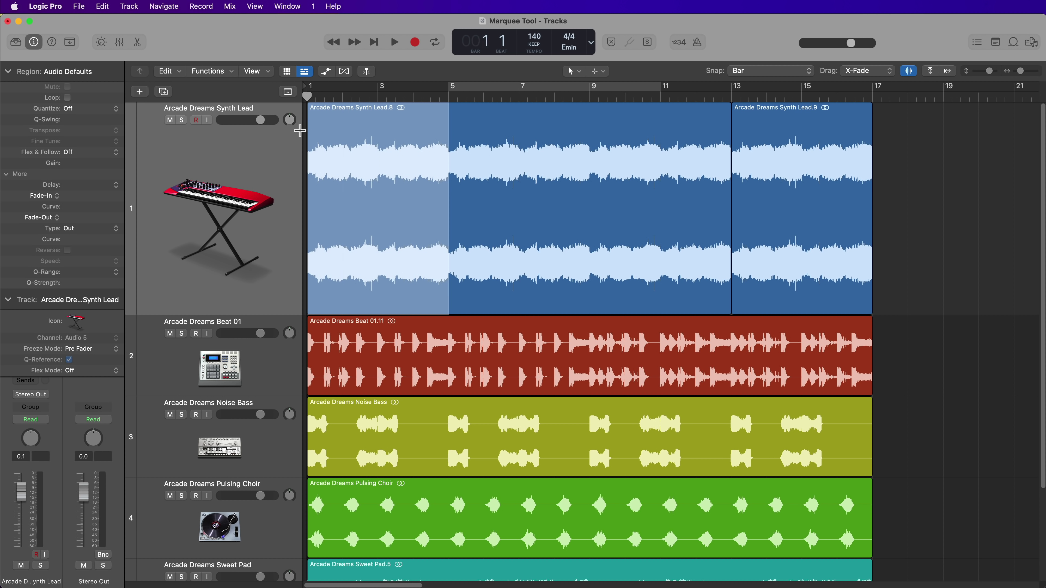
key(Delete)
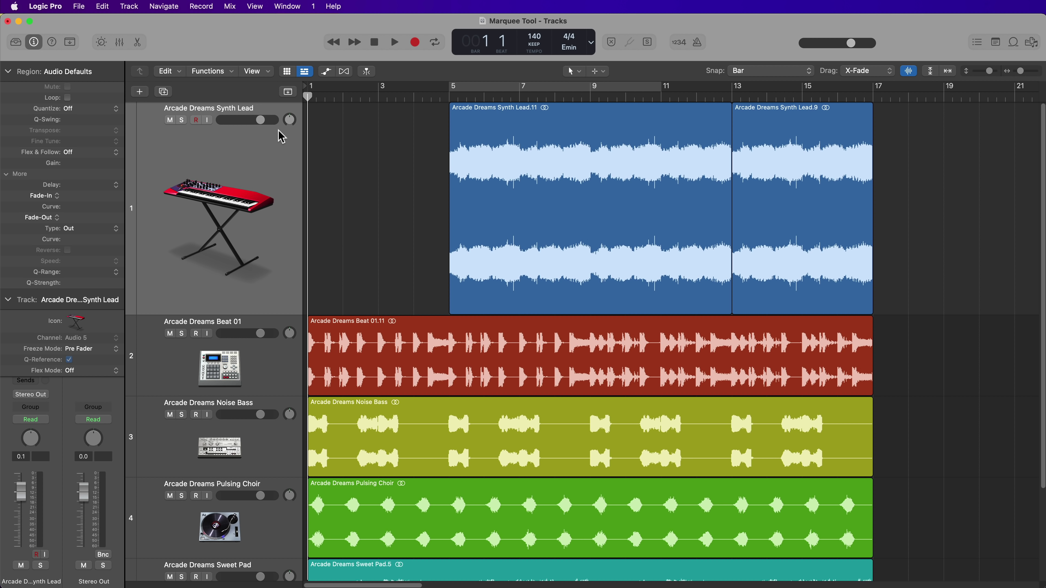
key(super+z)
key(super+z)
key(super+z)
key(super+z)
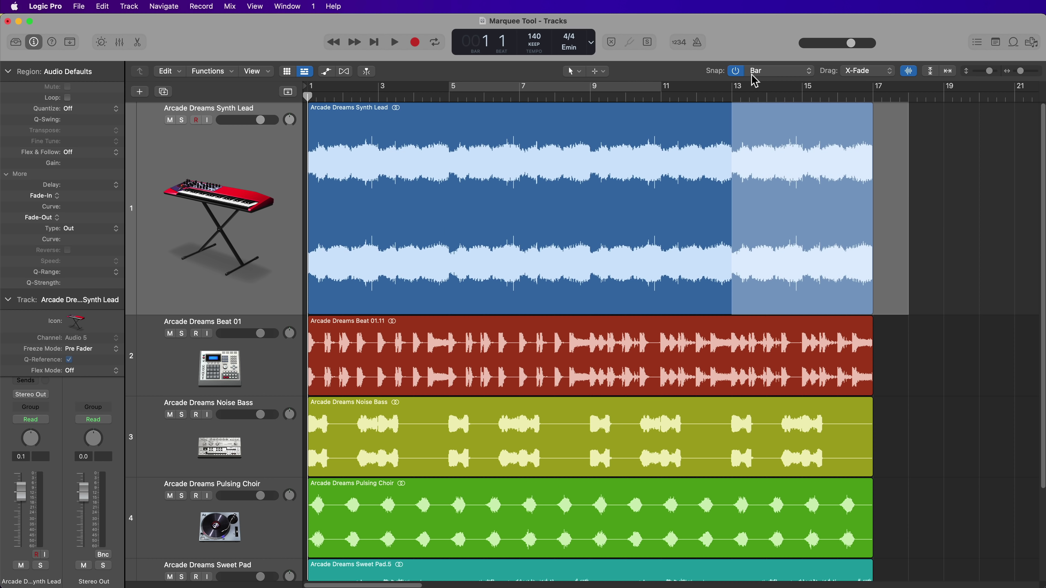
Turn snapping off, enlarge Noise Bass, and zoom to bars 10–15 with the playhead at bar 12 beat 3
click(736, 72)
drag(282, 477, 290, 543)
scroll(474, 451, down, 5)
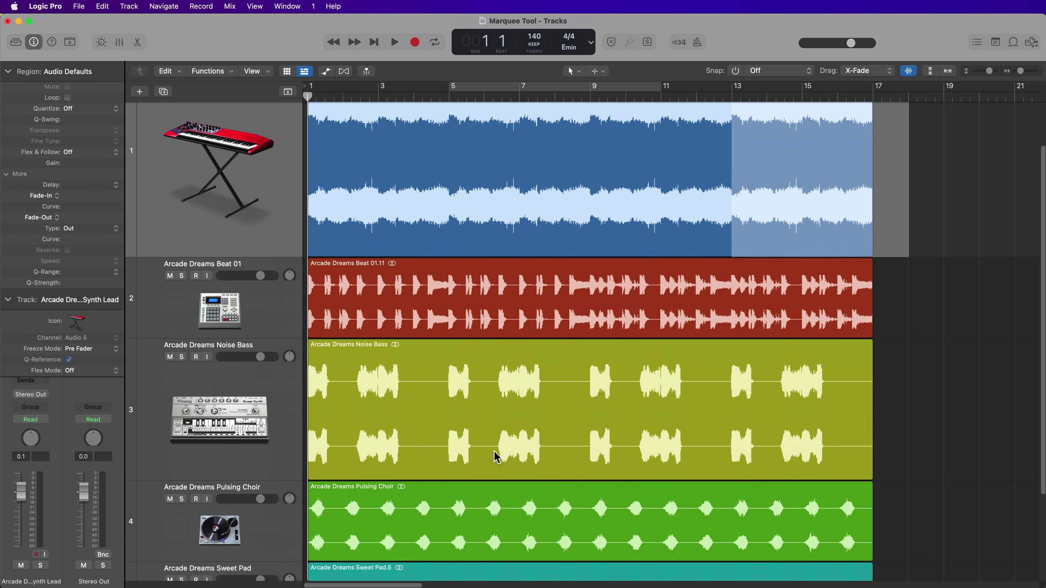
click(714, 97)
key(ctrl+period)
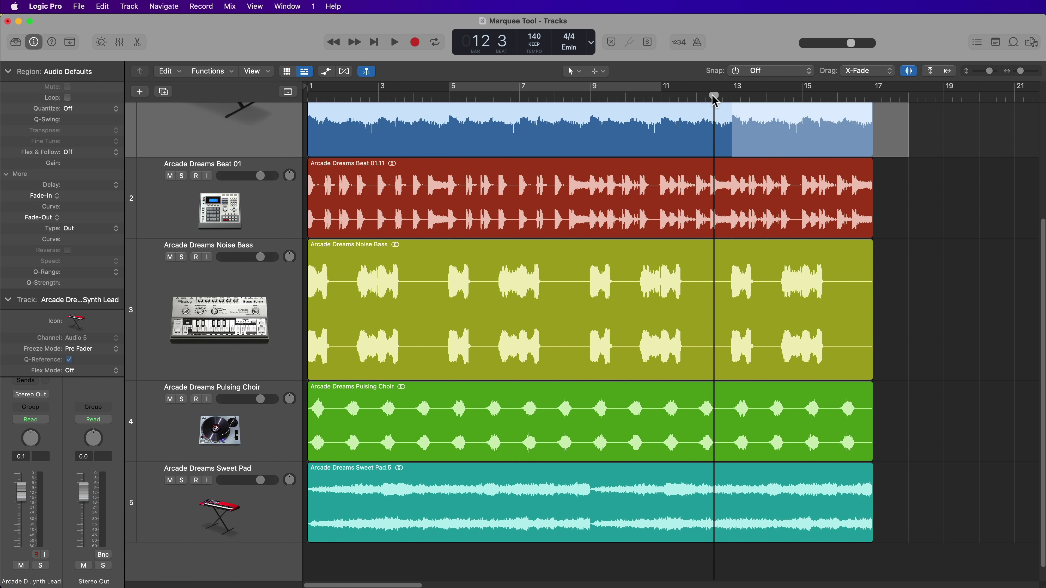
key(super+Right)
key(super+Right)
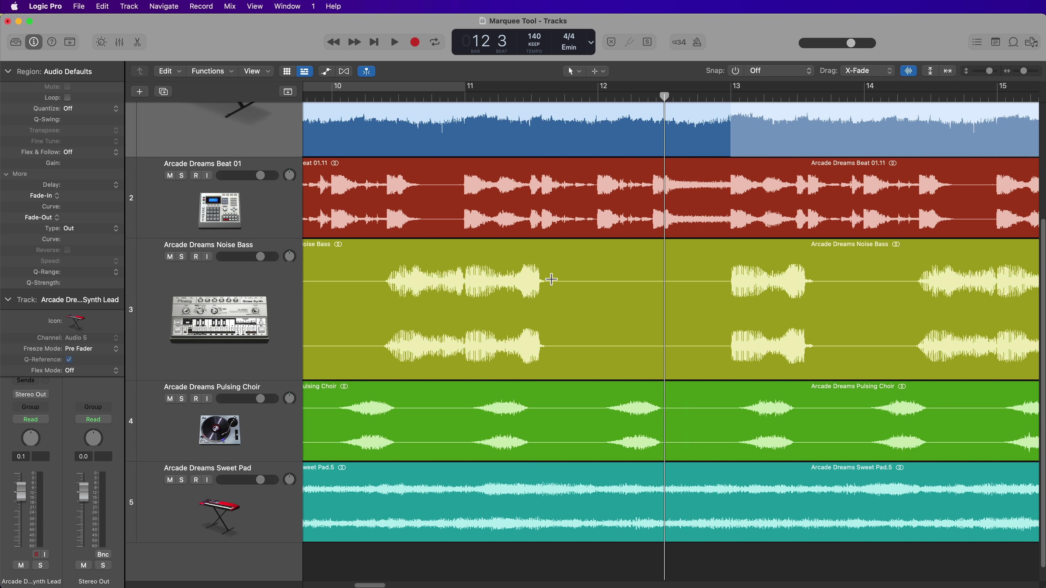
Delete a short Noise Bass range around bar 12 and another stretch after bar 13
drag(552, 280, 726, 336)
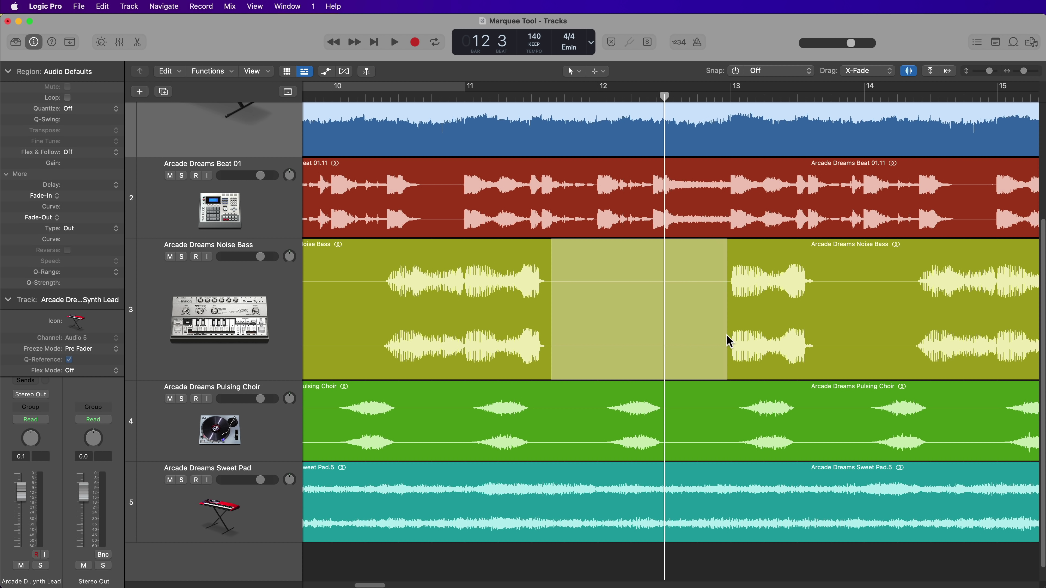
key(Delete)
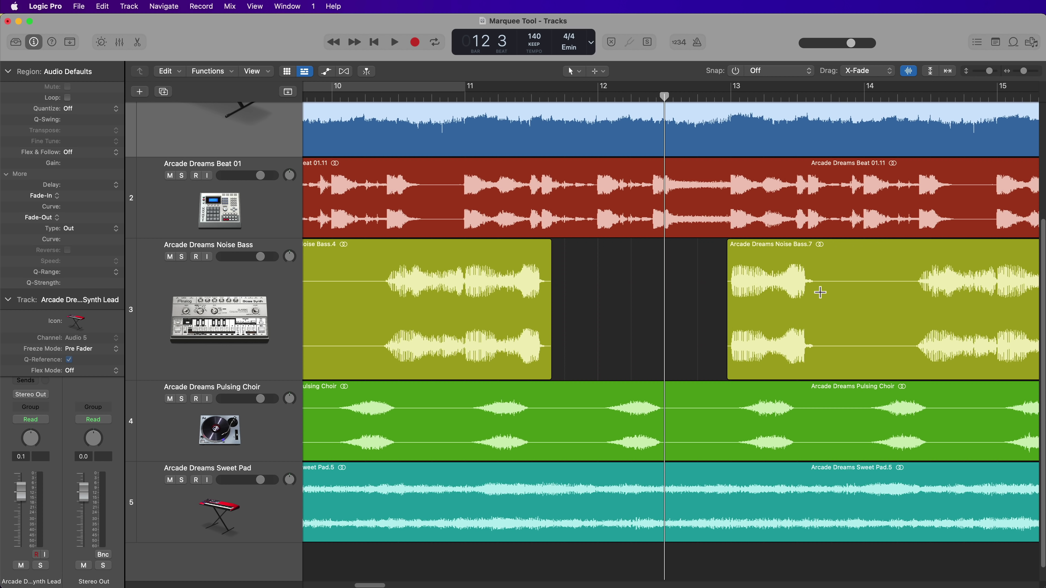
drag(820, 293, 913, 313)
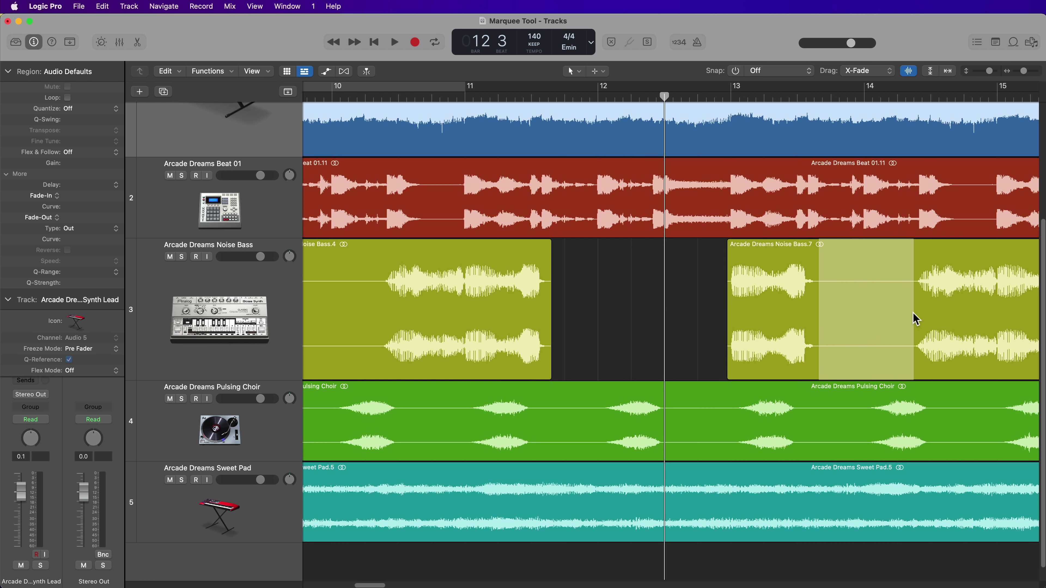
key(Delete)
Marquee-delete two more ranges from the Noise Bass region further left
scroll(648, 299, left, 3)
scroll(649, 299, left, 5)
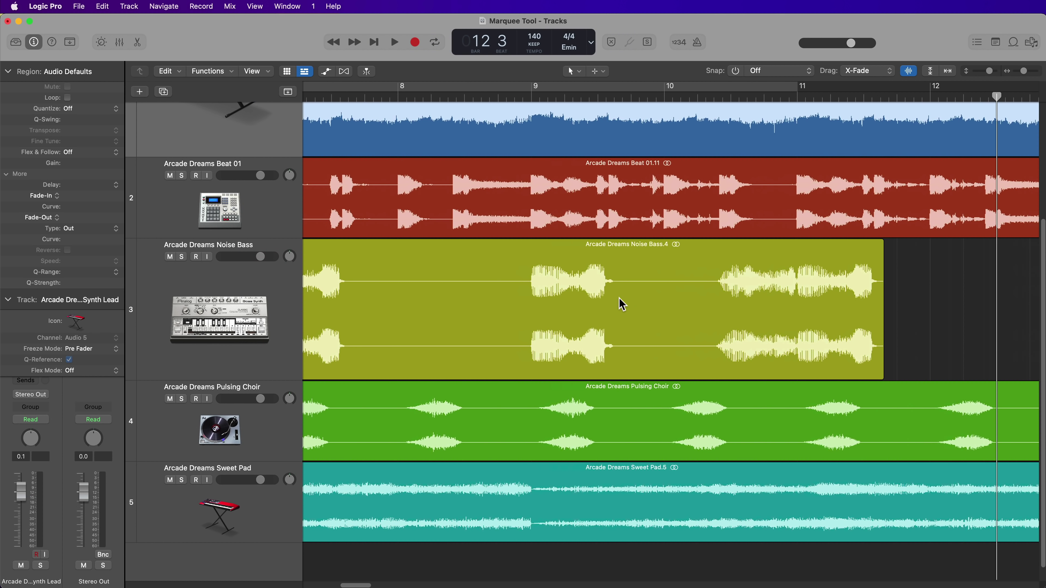
drag(620, 288, 715, 320)
key(Delete)
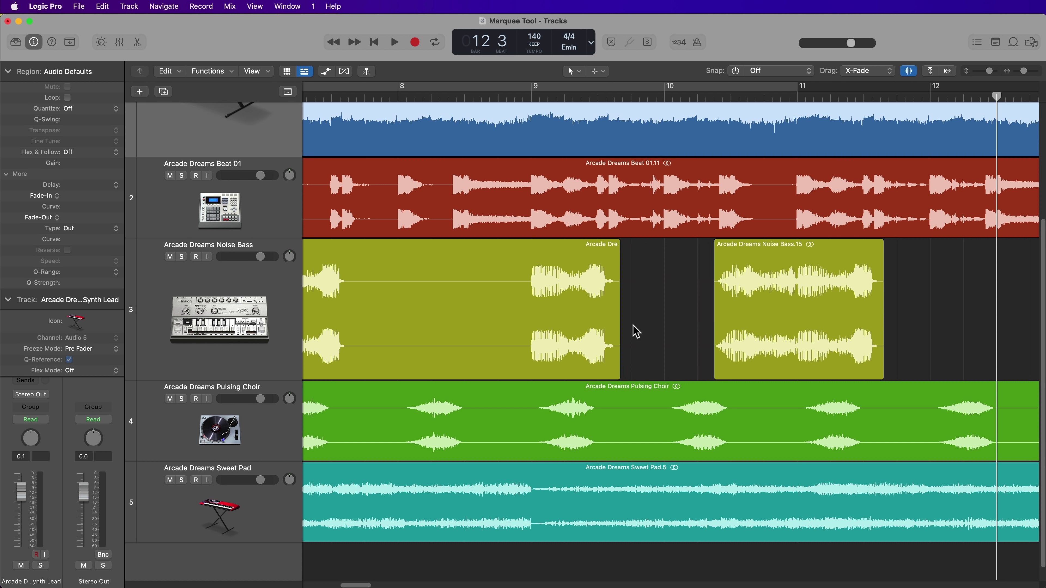
scroll(630, 329, left, 5)
drag(563, 281, 738, 348)
key(Delete)
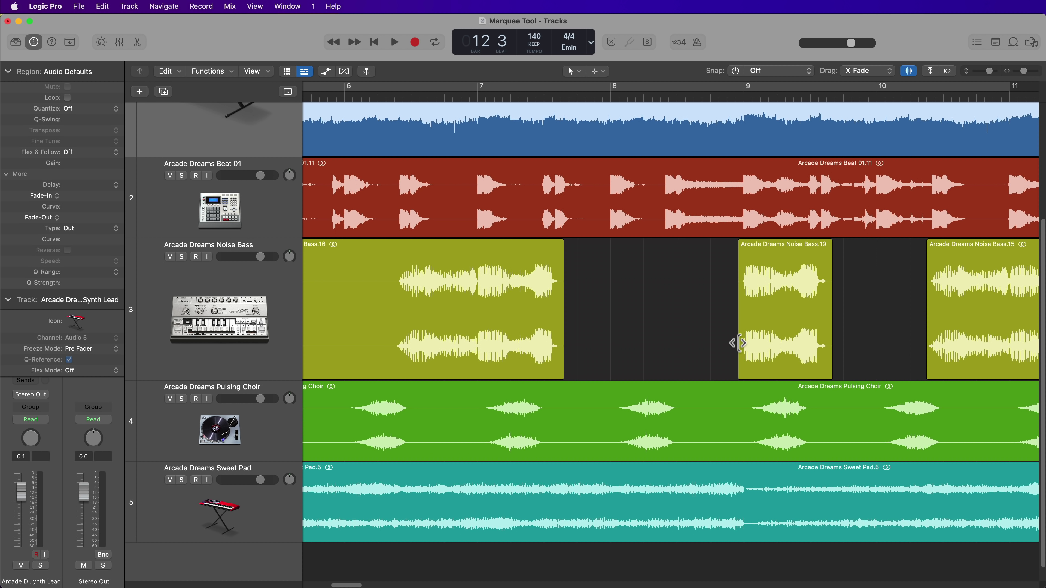
scroll(737, 343, down, 10)
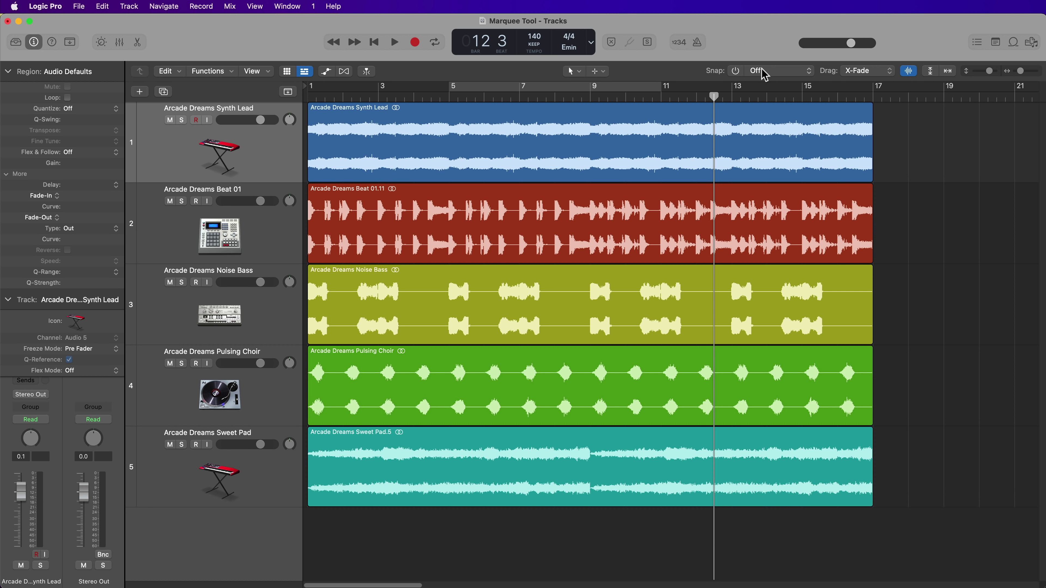
Turn snapping back on with whole-bar resolution
click(736, 70)
click(784, 78)
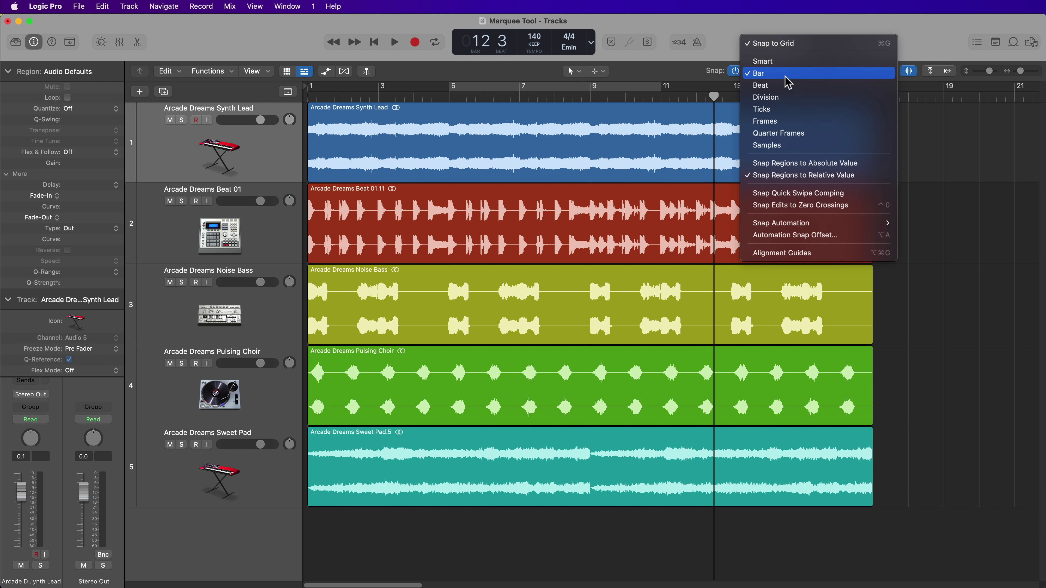
click(786, 77)
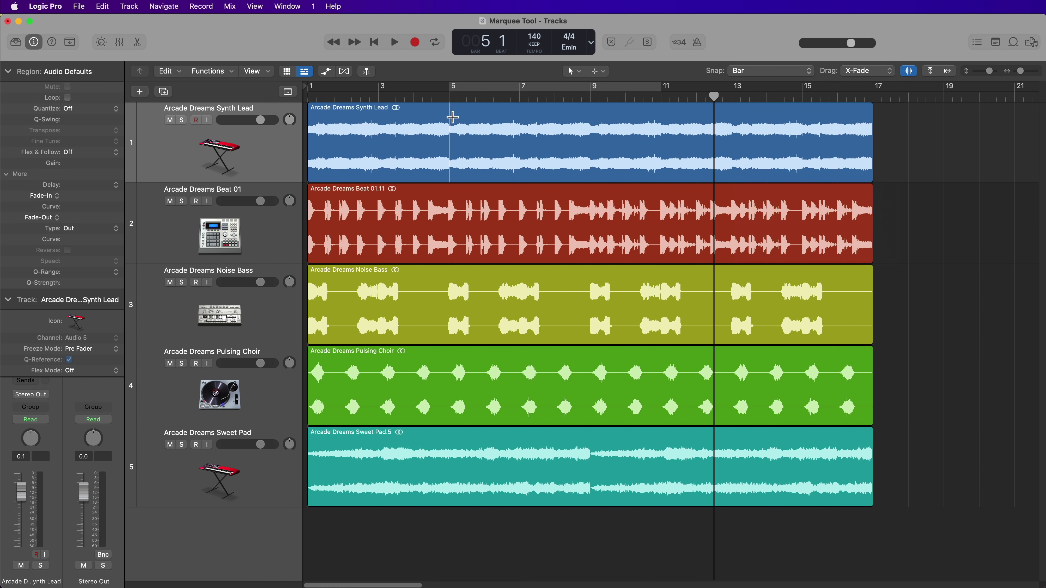
Split Synth Lead at bars 5 and 9 and delete the first and last pieces
drag(452, 121, 578, 142)
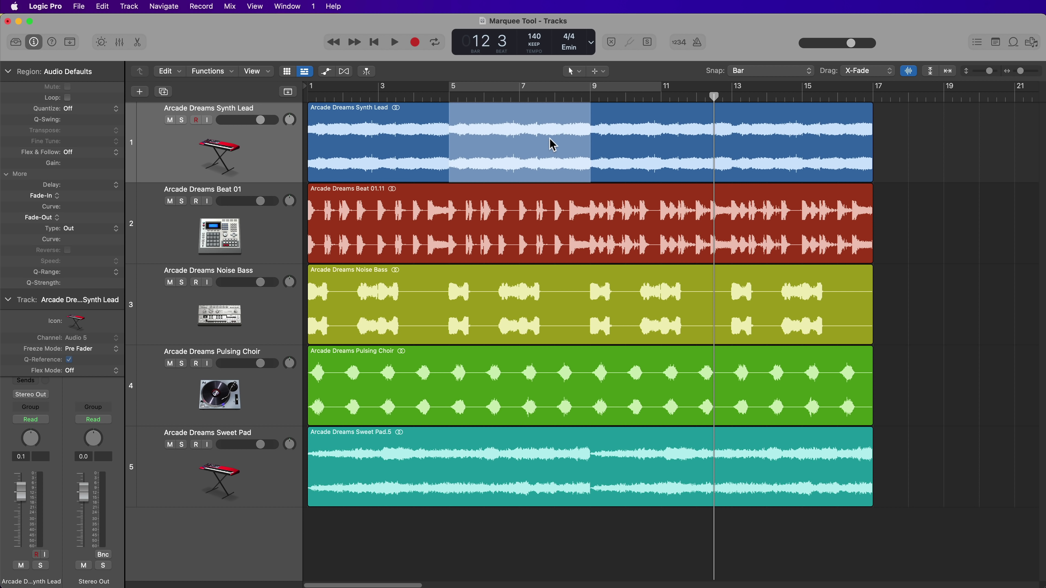
click(554, 157)
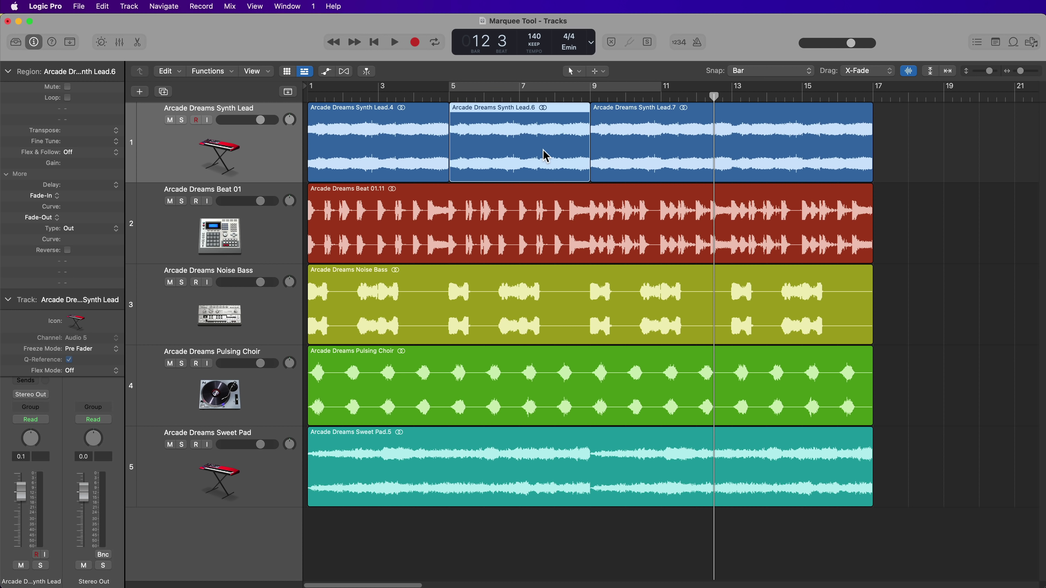
click(432, 140)
key(Delete)
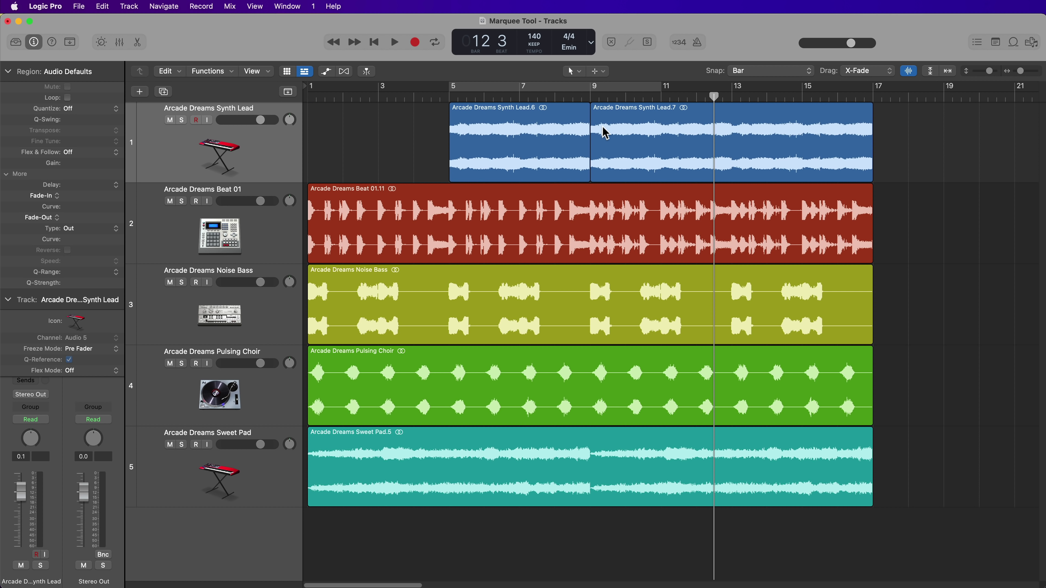
click(603, 134)
key(Delete)
Copy the bar 5–9 piece to bar 1 and repeat it, then undo back to the original region
drag(495, 140, 382, 140)
key(super+r)
key(super+r)
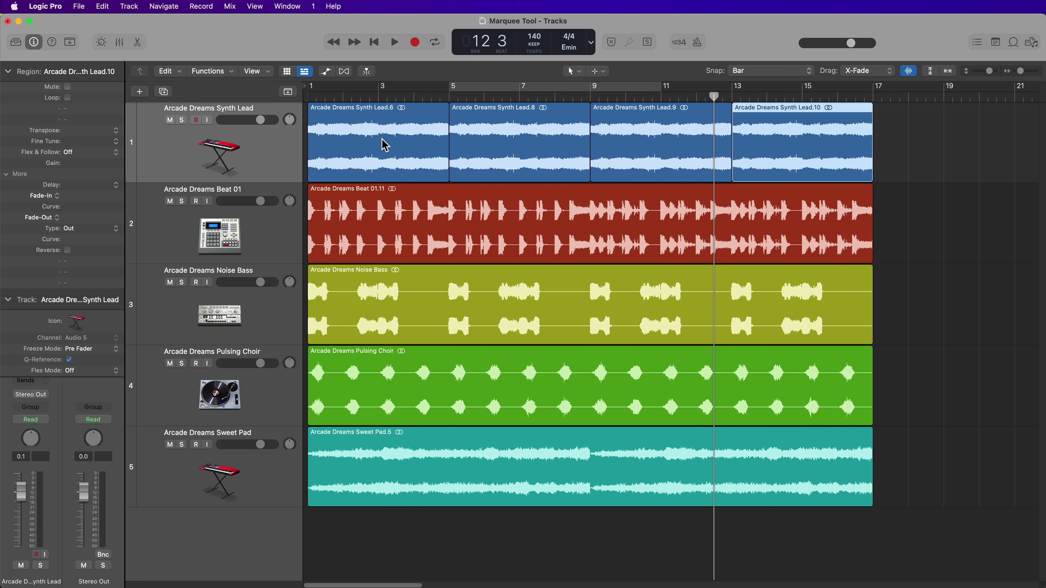
key(super+z)
key(super+z)
key(super+z)
key(super+z)
key(super+z)
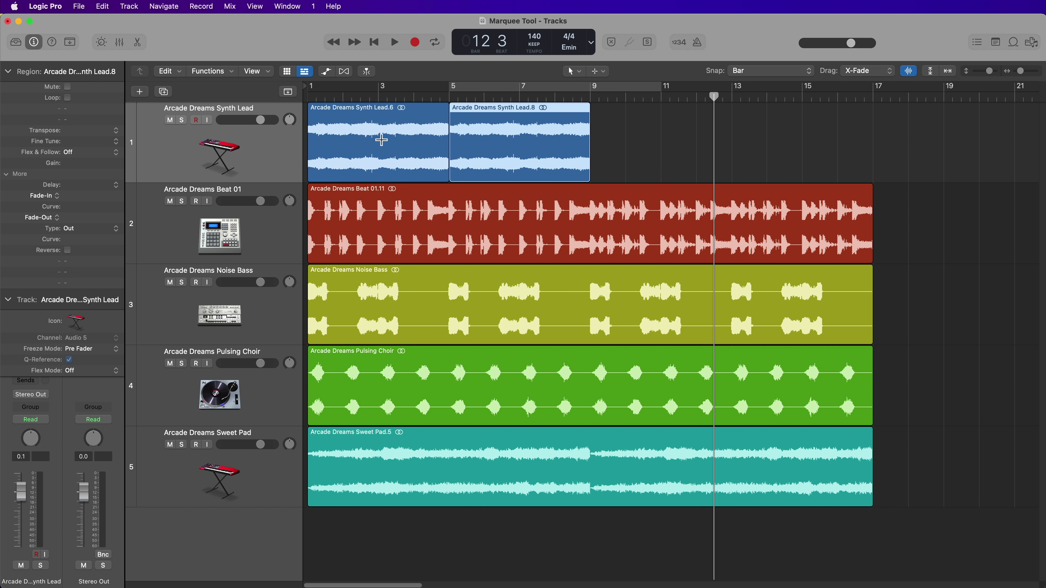
key(super+z)
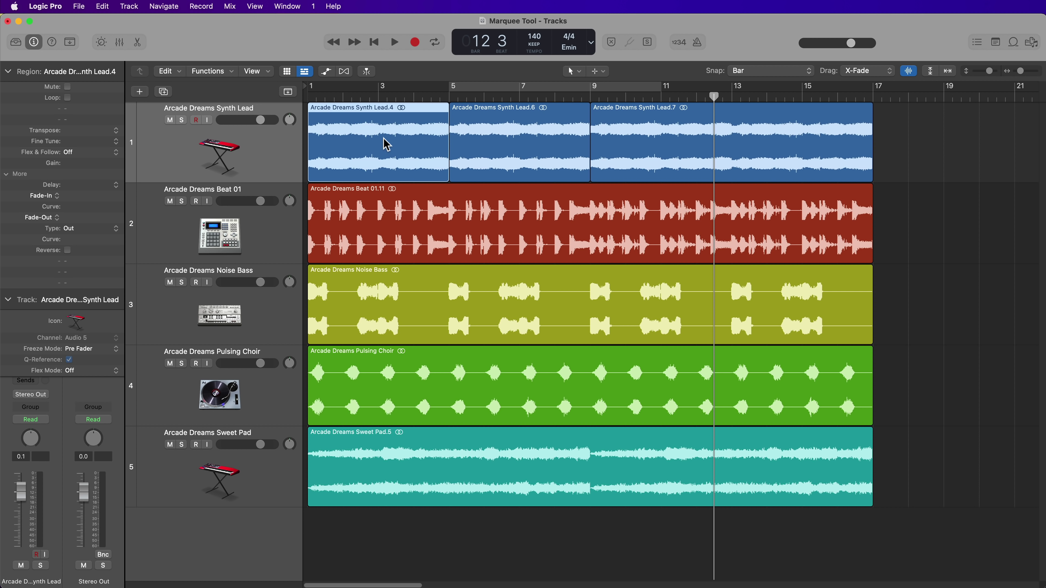
click(911, 234)
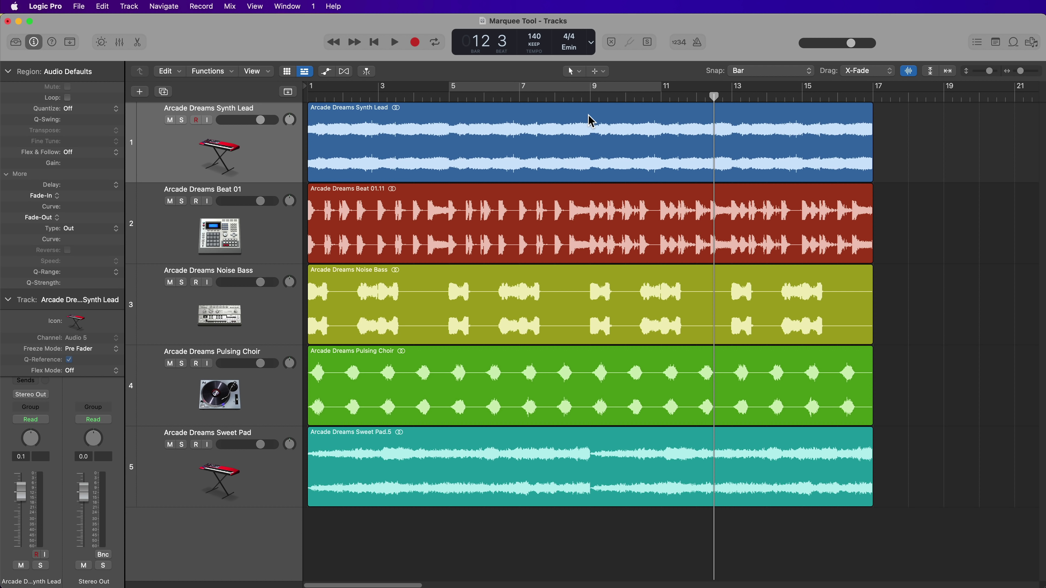
Mute and unmute the whole Synth Lead region, then mute only marquee-marked bars 5–9
click(592, 120)
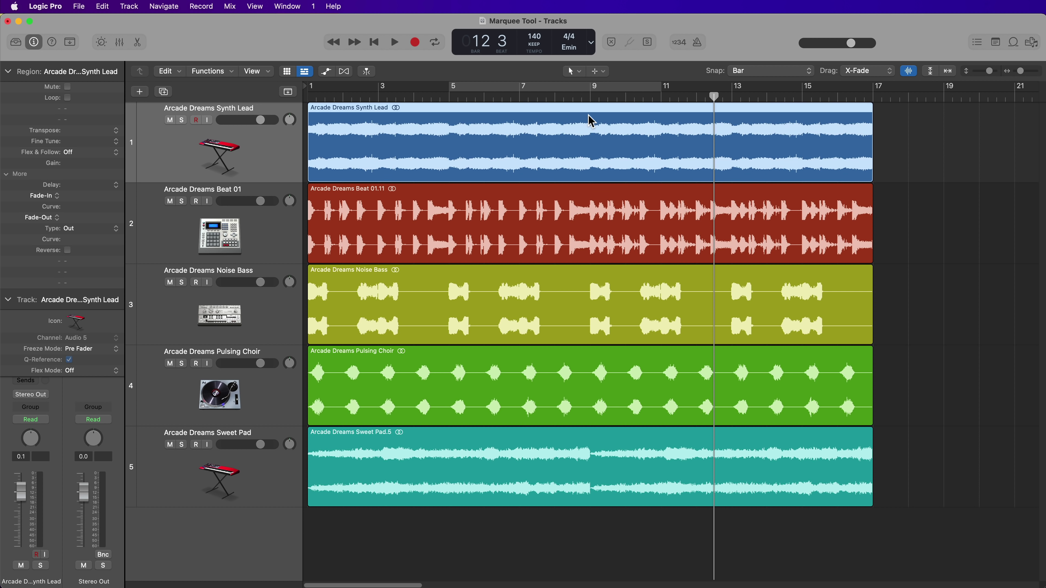
key(ctrl+m)
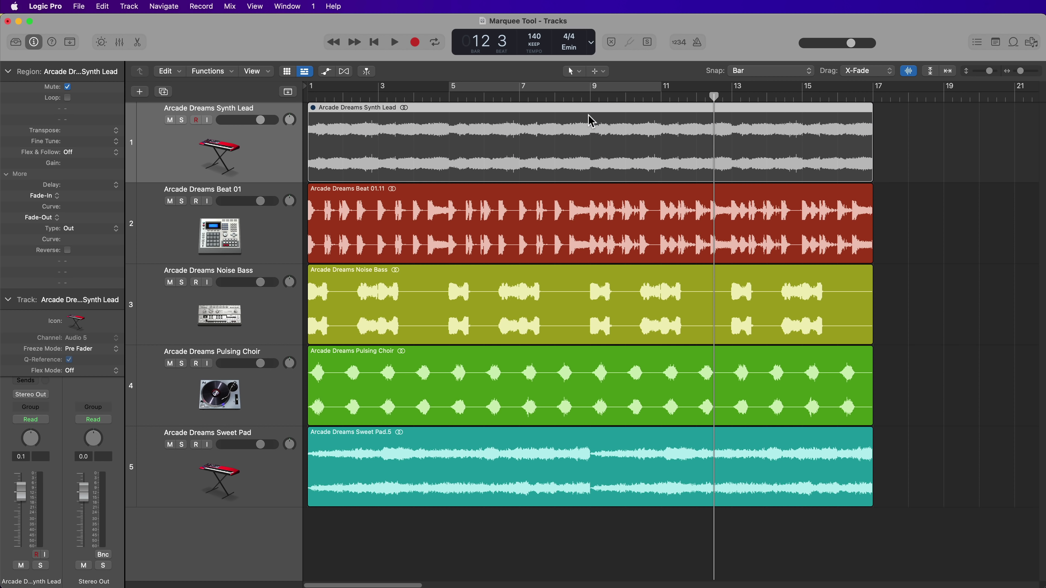
key(ctrl+m)
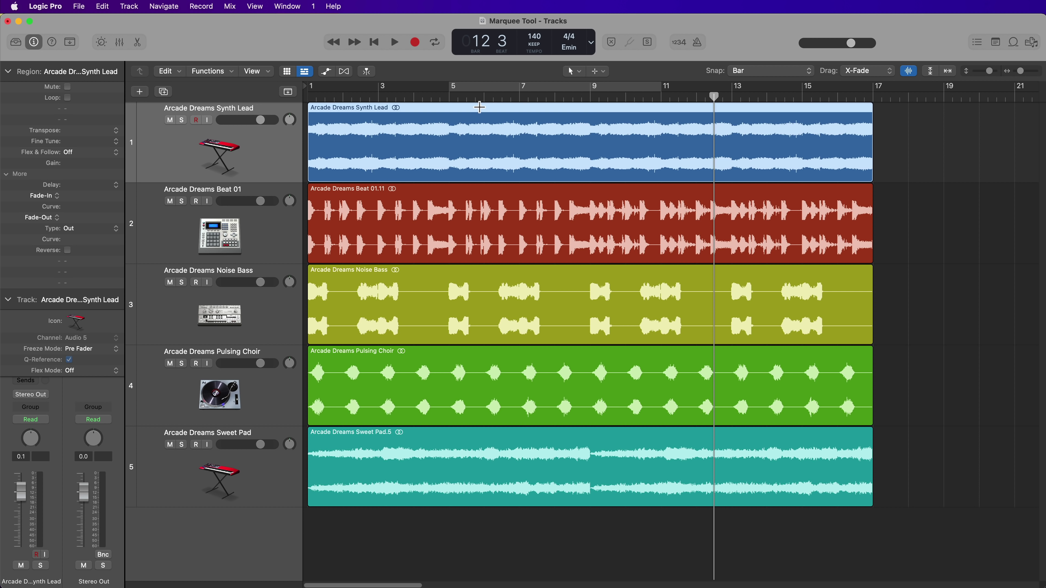
super+click(456, 119)
drag(456, 119, 590, 136)
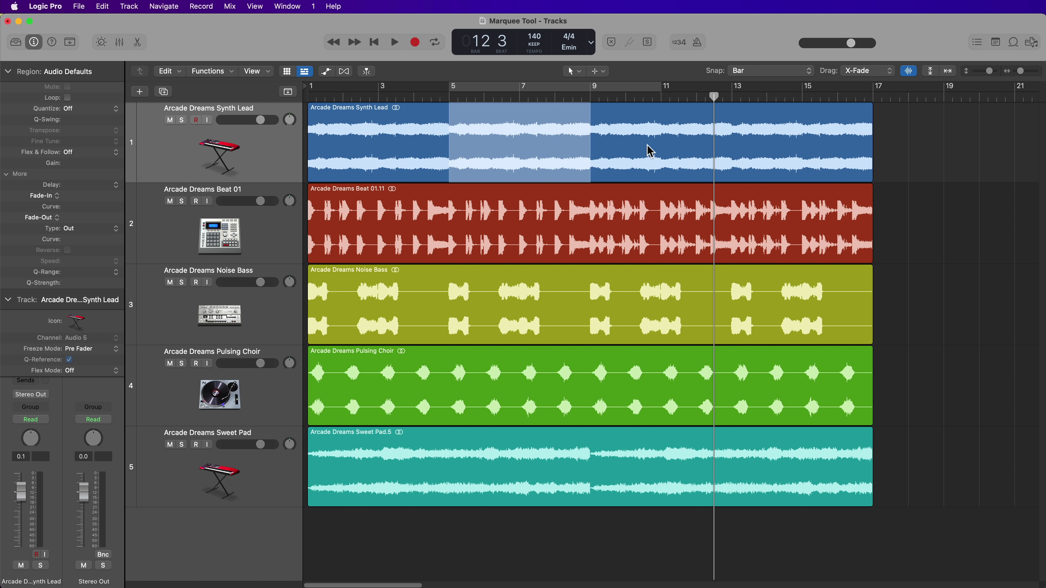
key(ctrl+m)
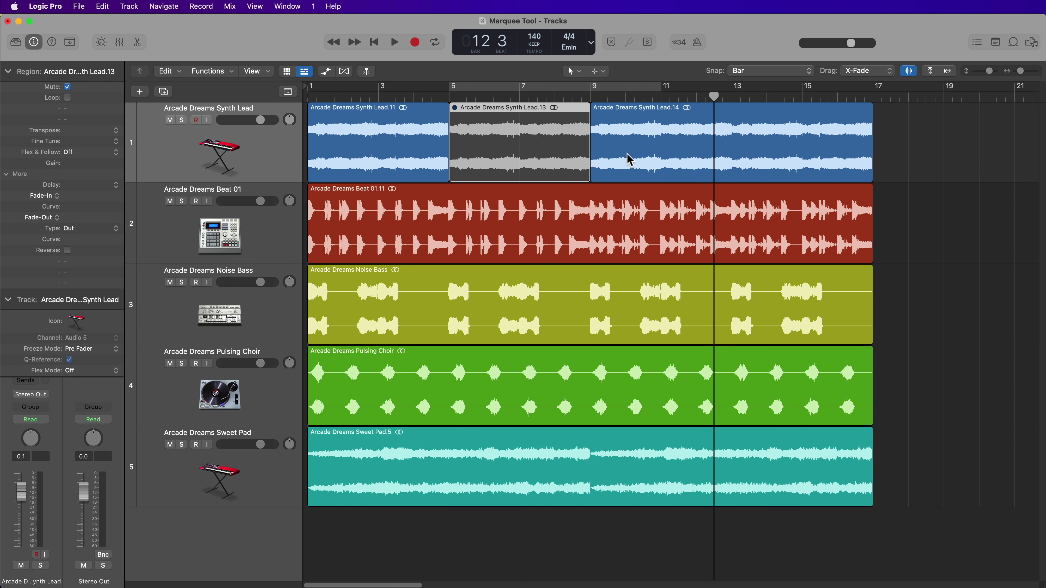
Zoom out to bars 1–27, split out bars 5–9 and copy them to bar 17, then undo
drag(450, 117, 585, 168)
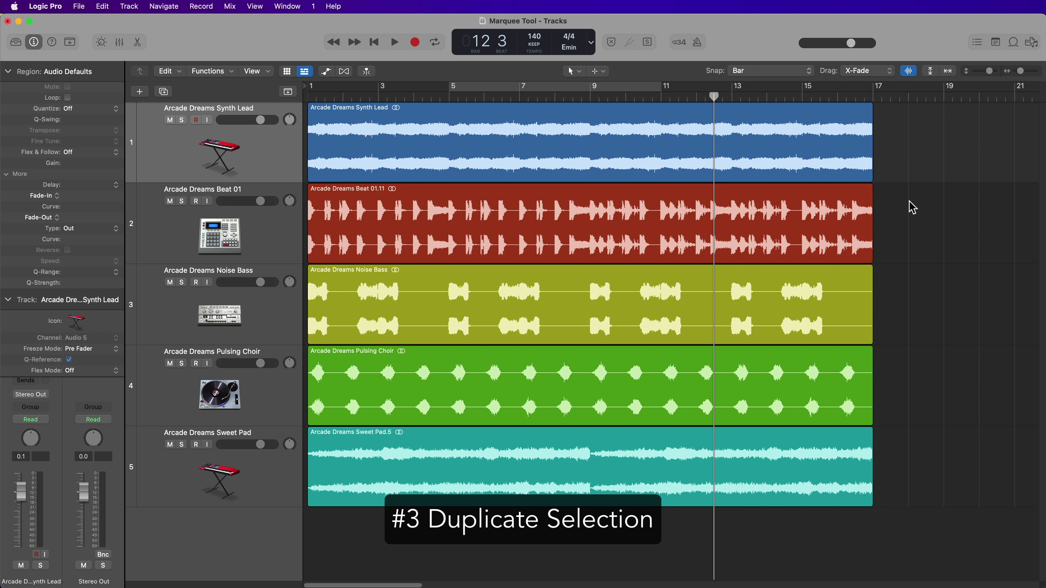
key(super+Left)
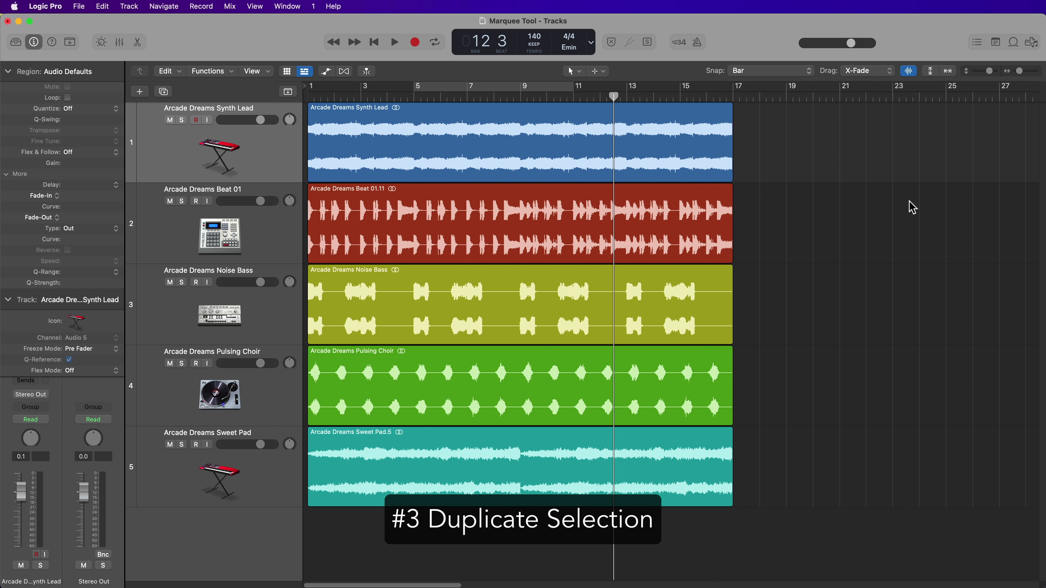
drag(418, 114, 519, 132)
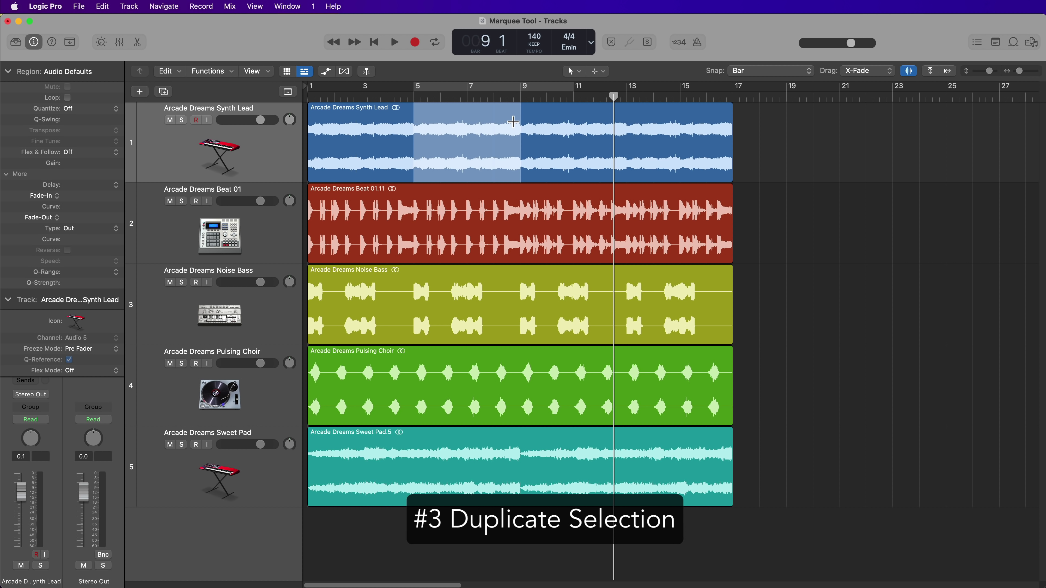
click(470, 167)
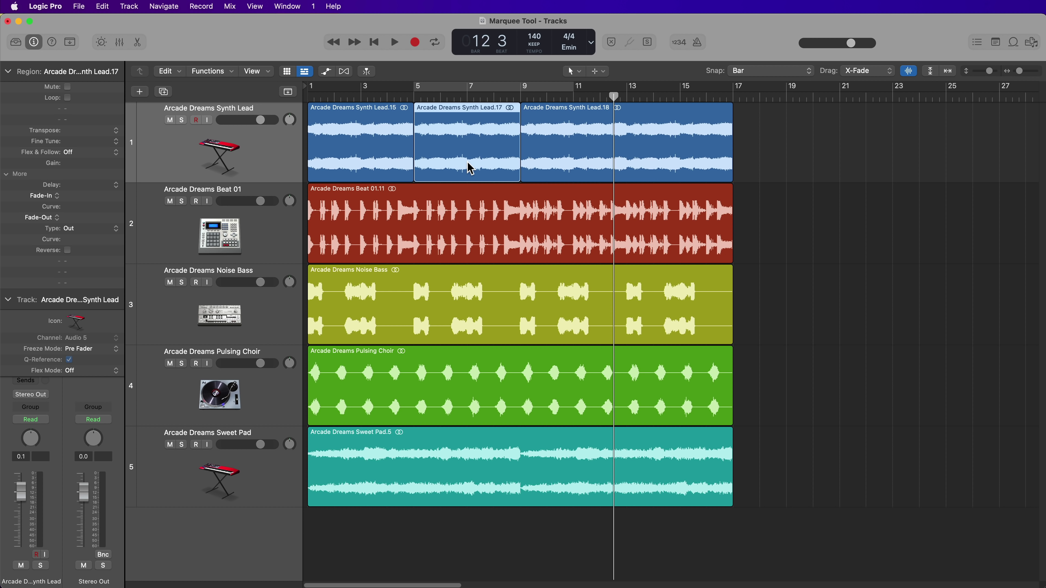
drag(469, 167, 823, 180)
key(super+z)
key(super+z)
Duplicate marquee-marked bars 5–9 at bar 17, then delete the Synth Lead.25 copy
click(792, 249)
drag(411, 117, 513, 132)
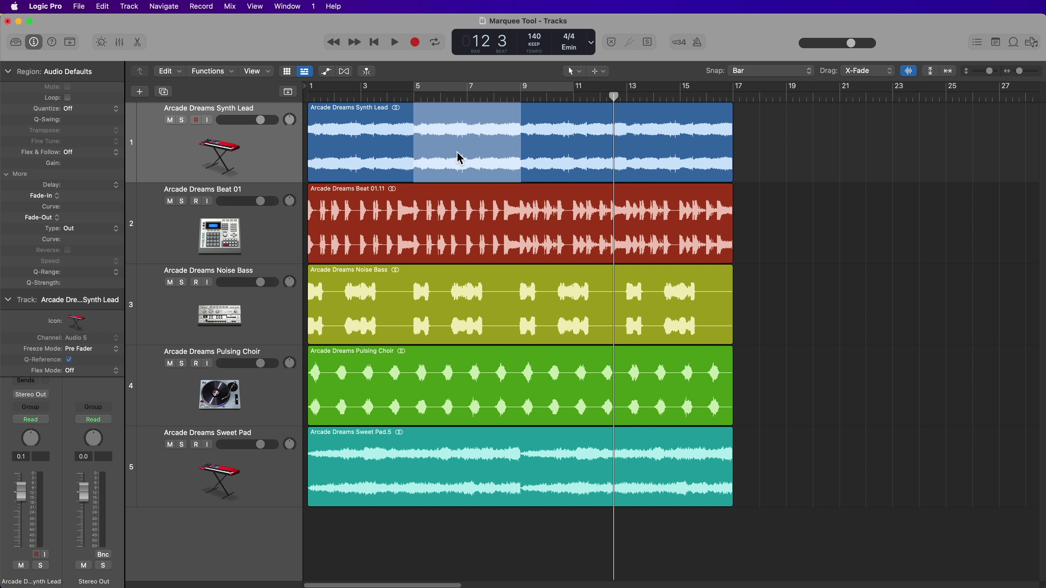
drag(458, 159, 778, 167)
click(786, 233)
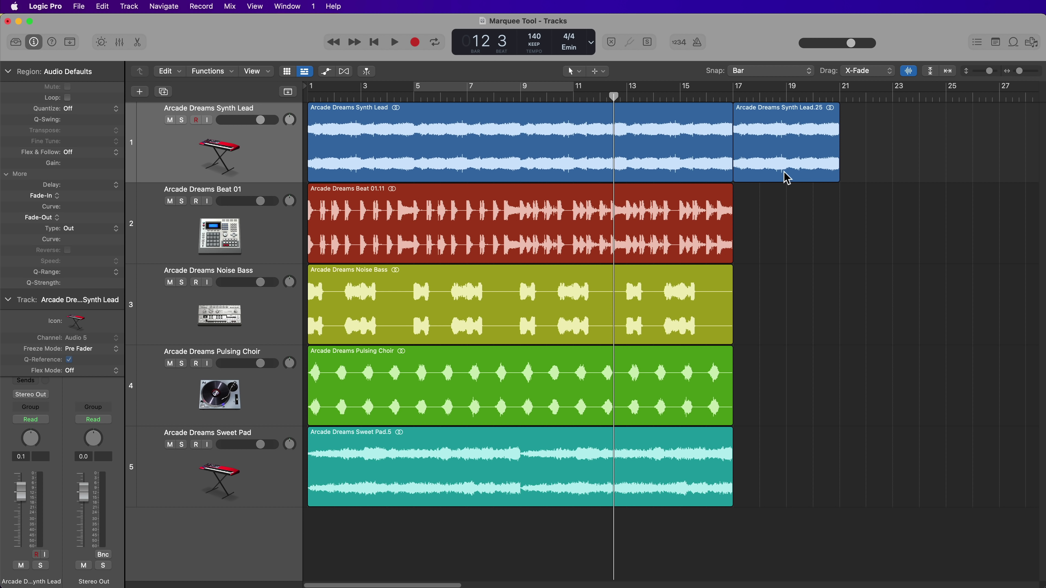
click(785, 165)
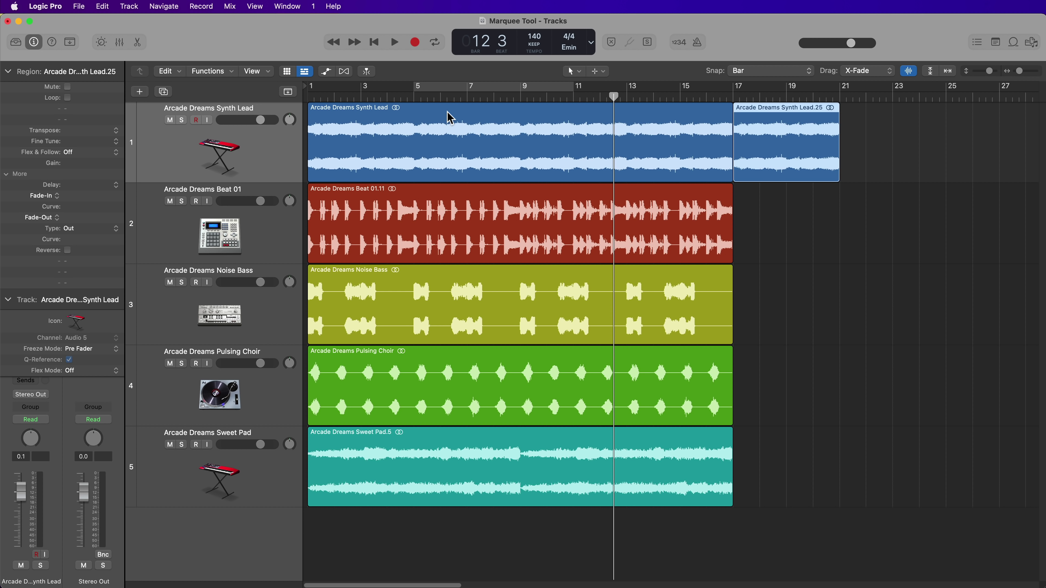
key(Delete)
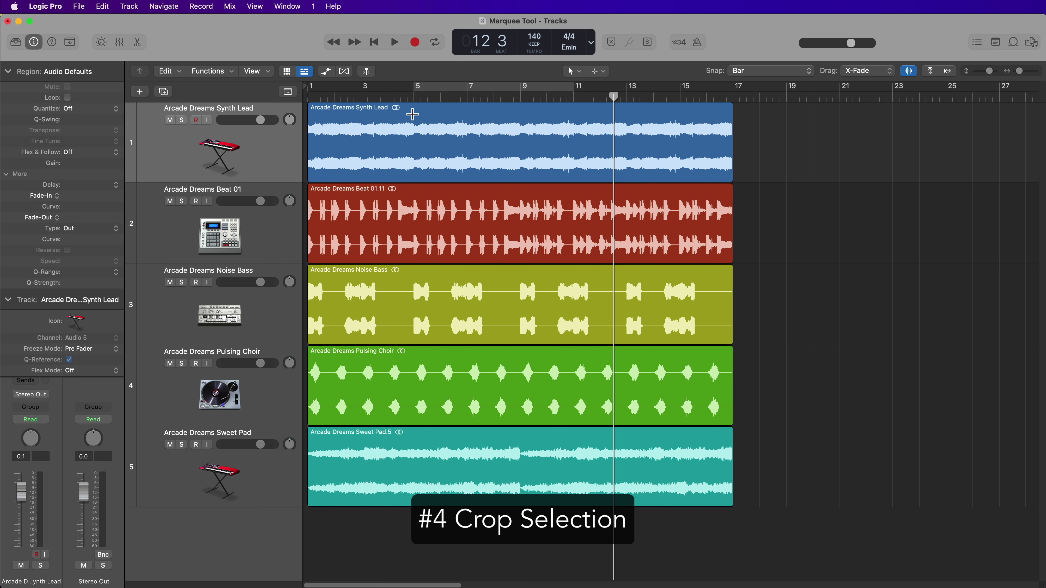
drag(413, 114, 526, 457)
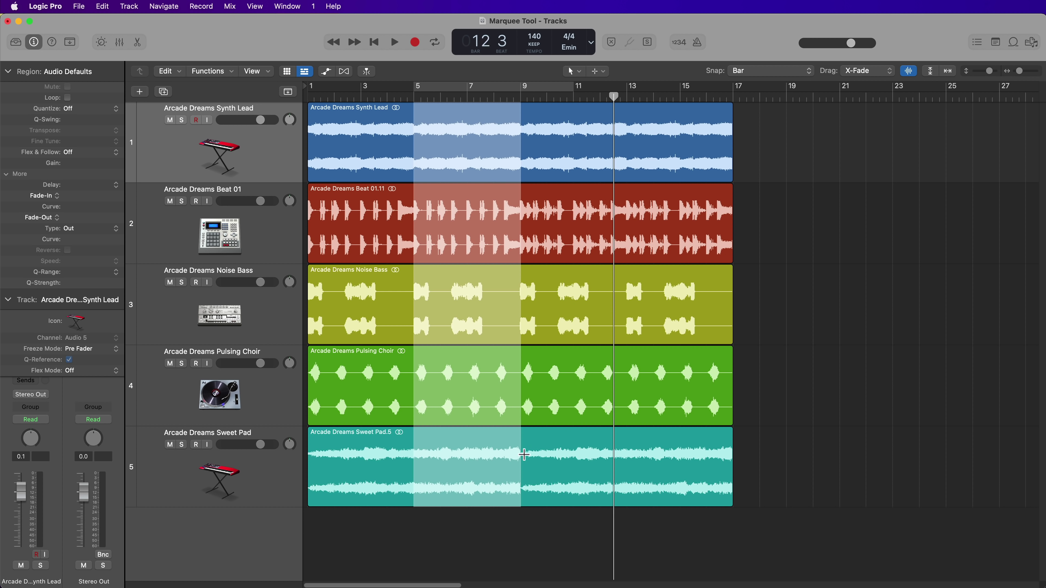
key(ctrl+c)
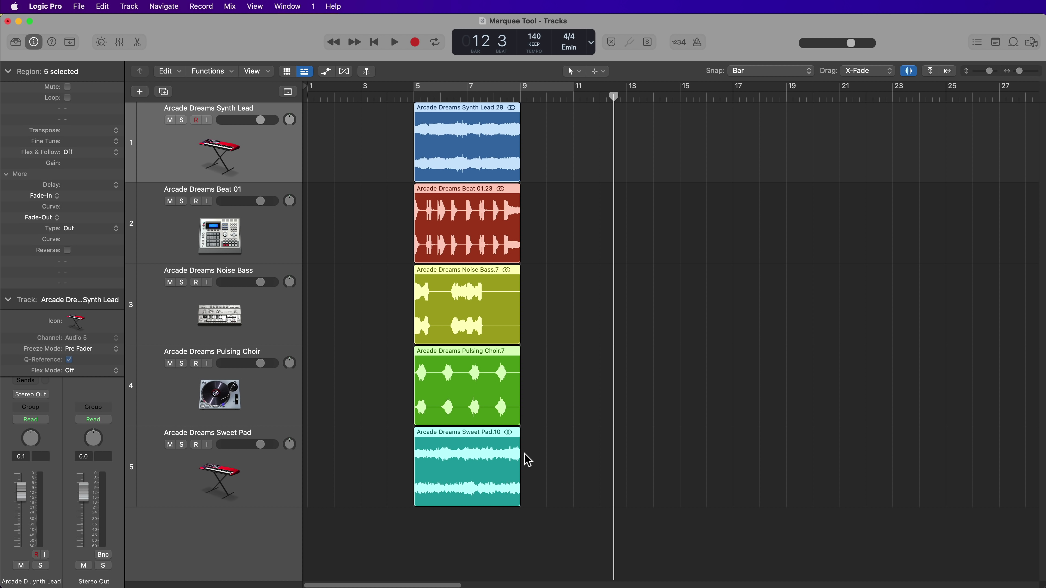
key(super+z)
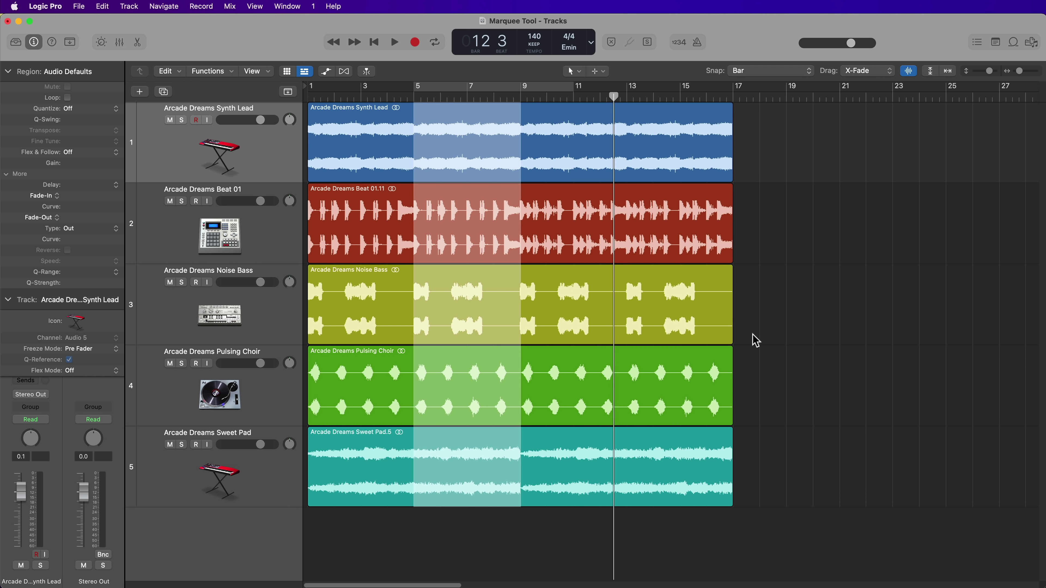
drag(822, 176, 525, 444)
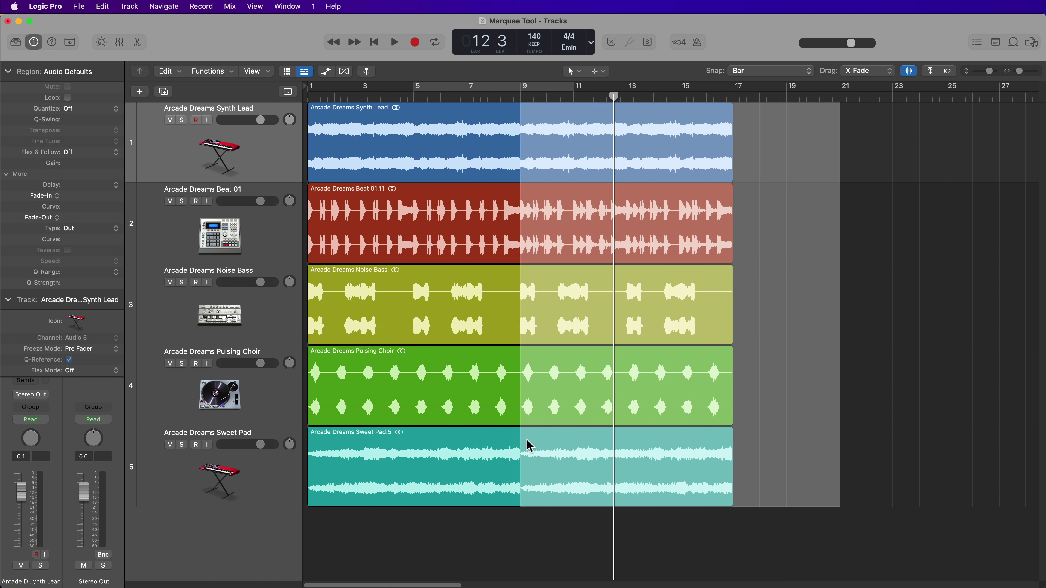
key(Delete)
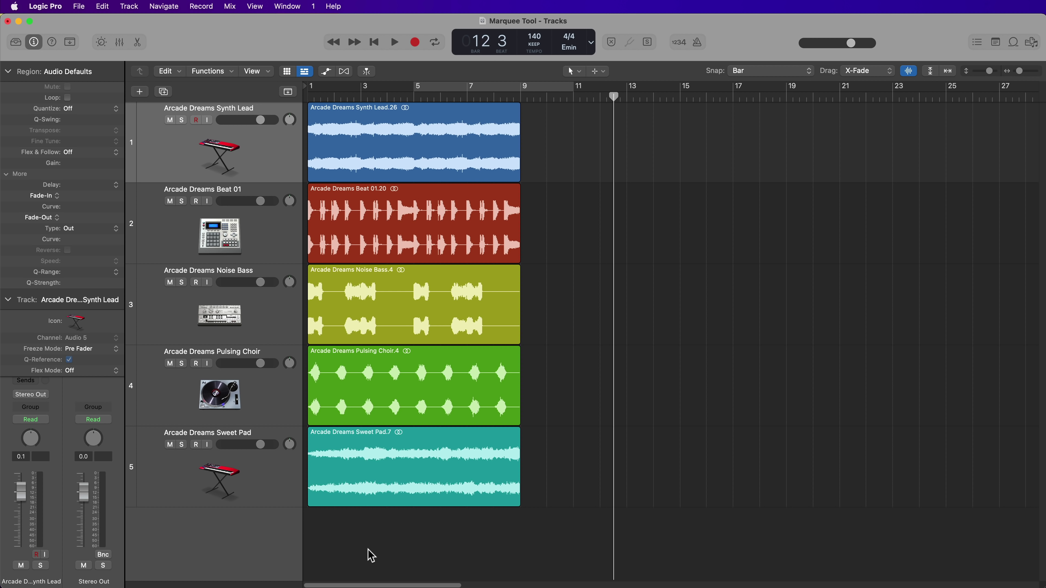
drag(367, 553, 436, 176)
drag(310, 167, 415, 167)
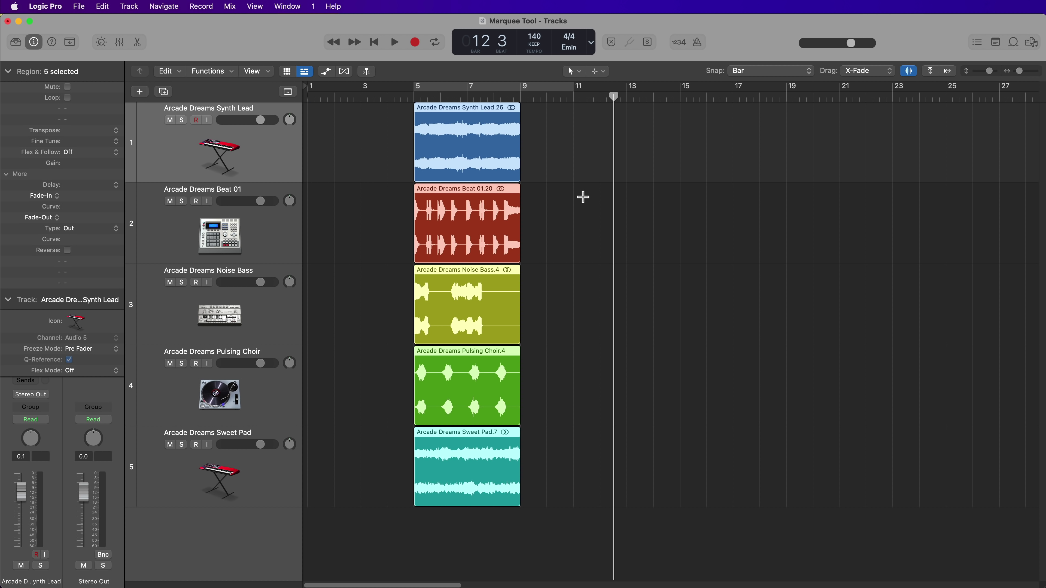
key(super+z)
key(super+z)
key(super+j)
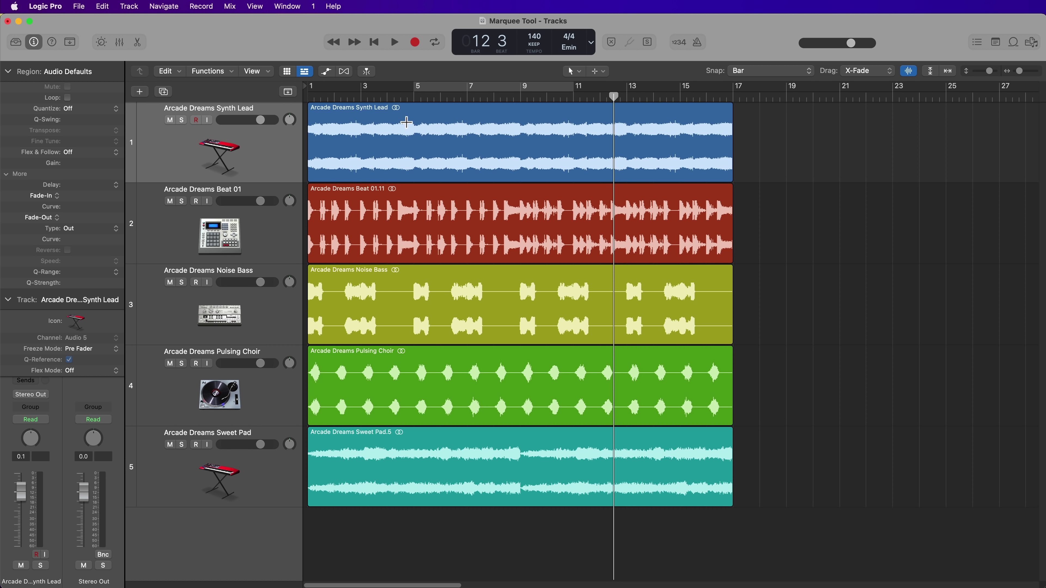
drag(408, 123, 530, 457)
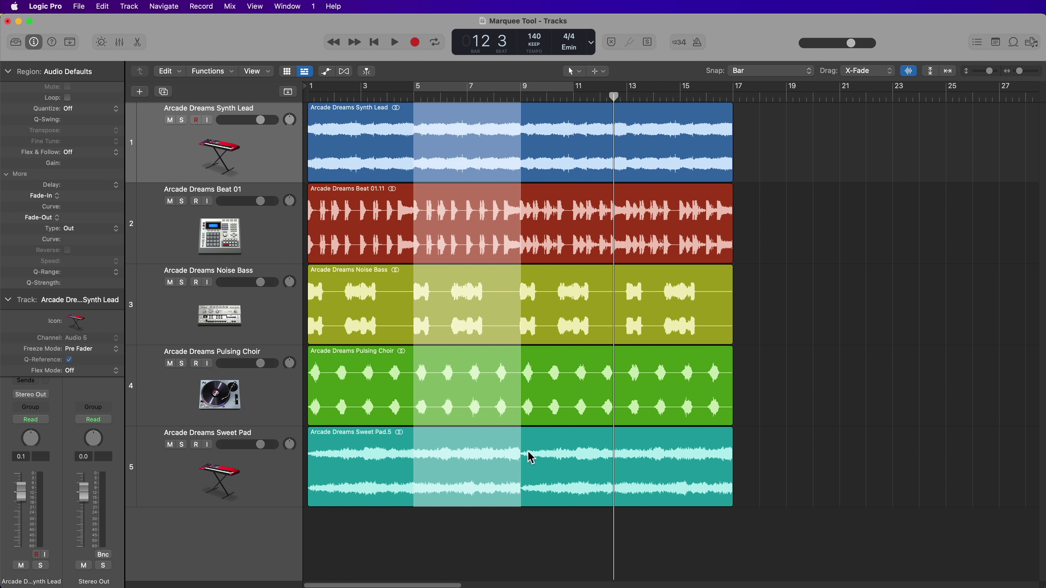
key(ctrl+c)
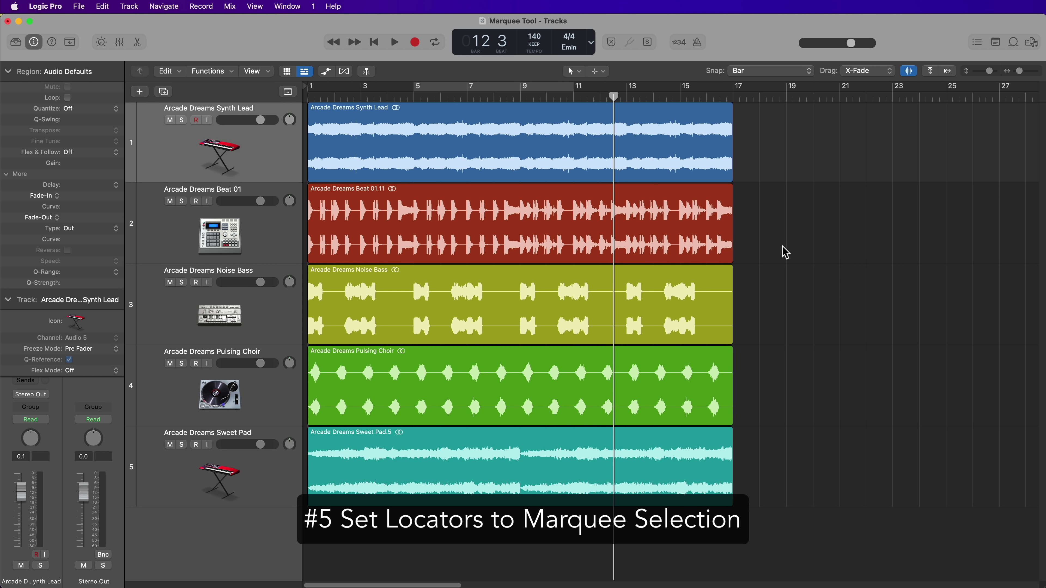
Set a cycle range over bars 5–11, then turn it off
click(586, 142)
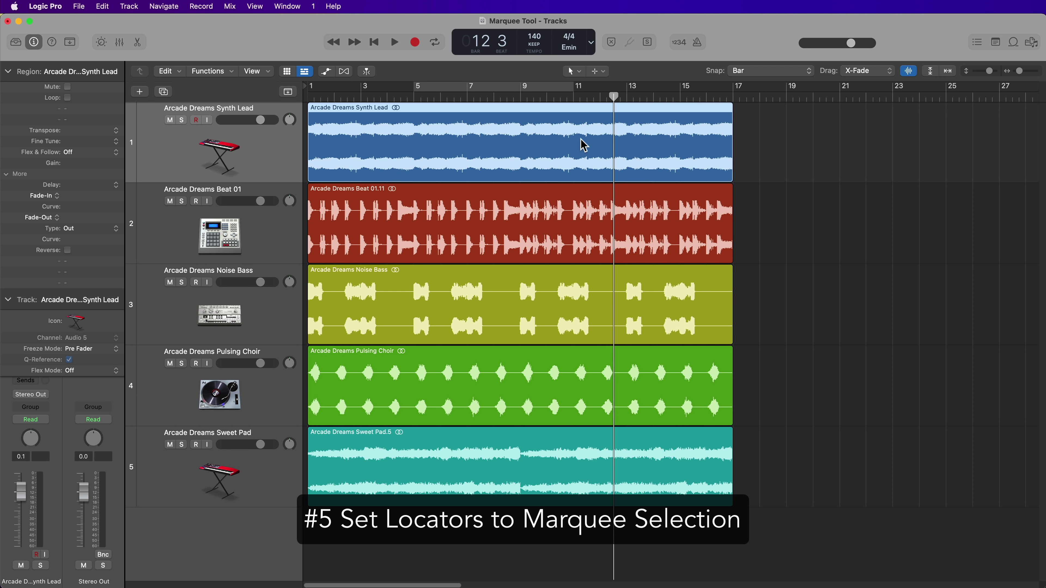
click(464, 88)
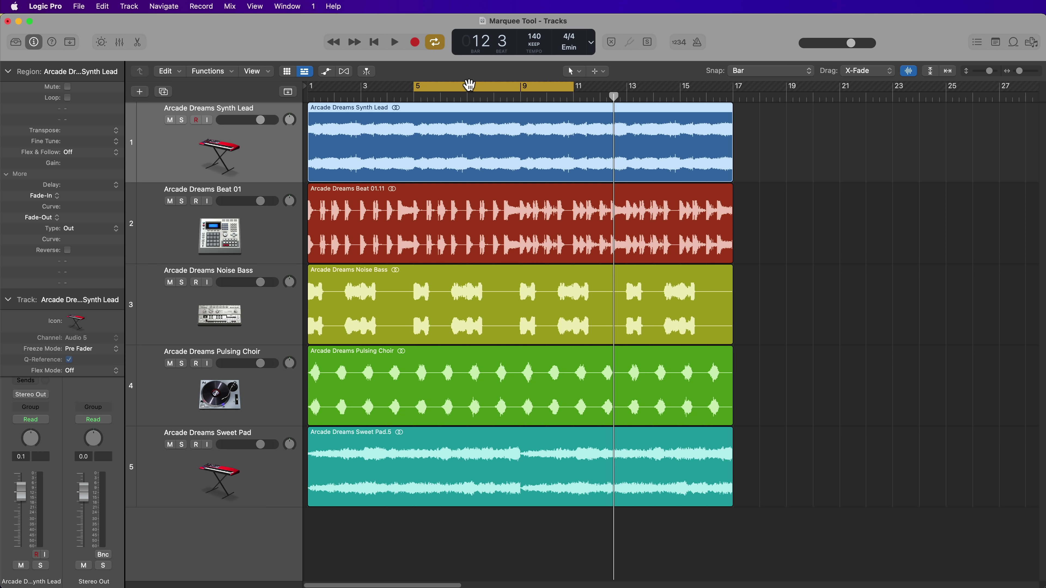
click(472, 87)
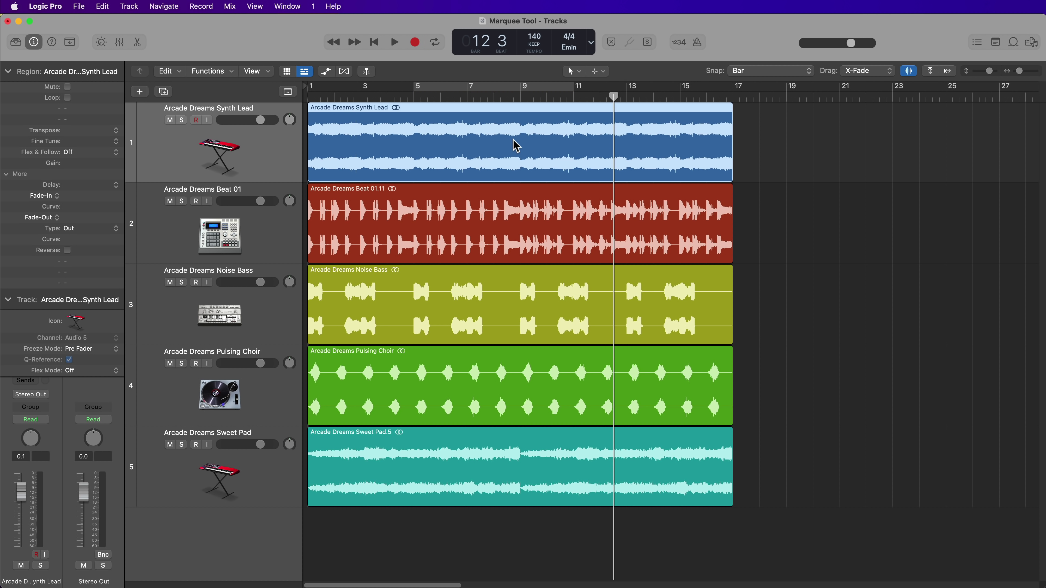
click(842, 222)
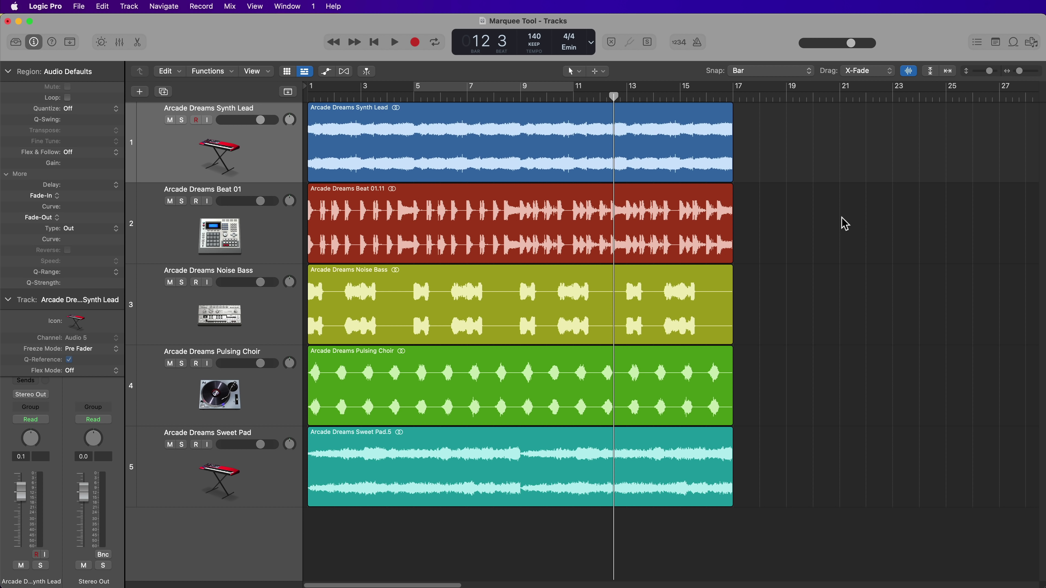
Set the cycle range to the Synth Lead region with Cmd-U, then turn cycling off
click(595, 148)
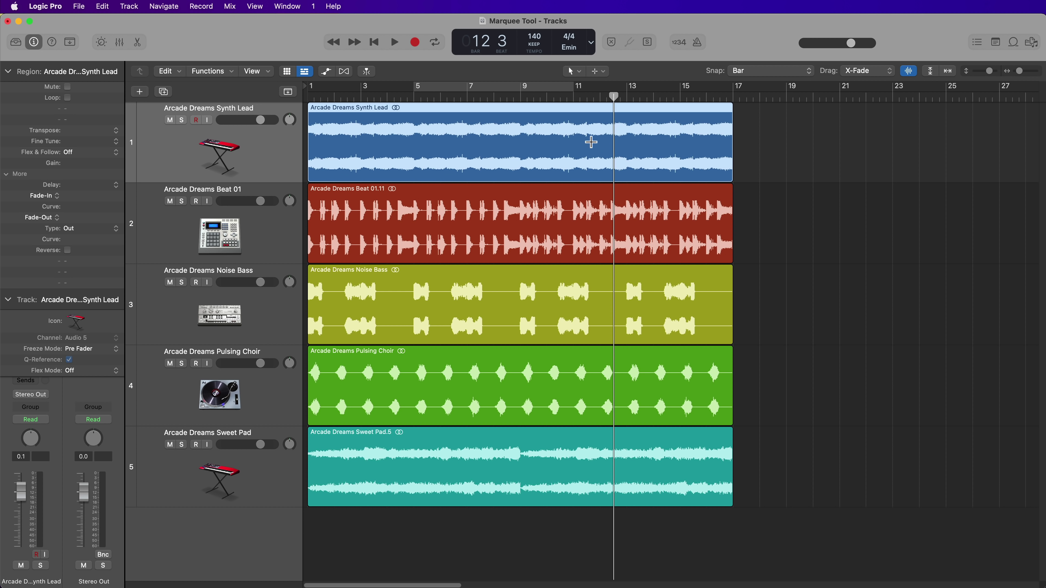
key(super+u)
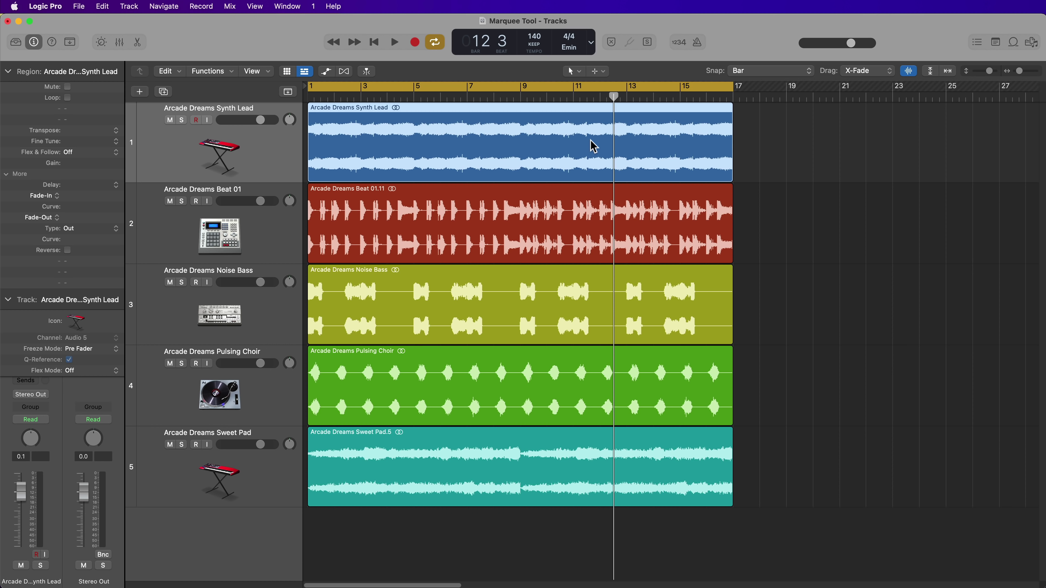
key(c)
click(800, 195)
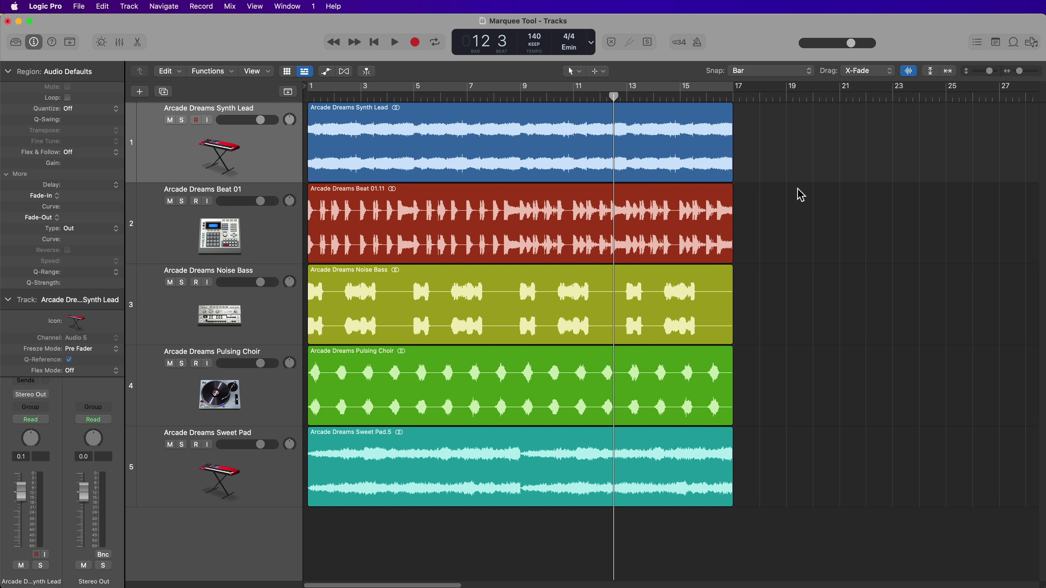
Marquee a span across Noise Bass bars 9–13 and turn it into the cycle range with C
drag(518, 285, 625, 306)
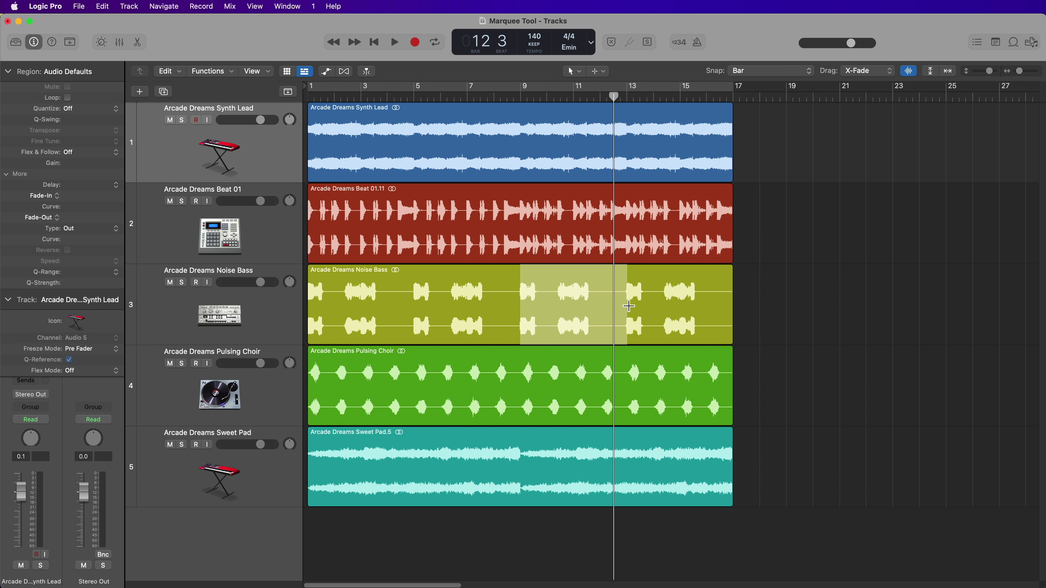
key(c)
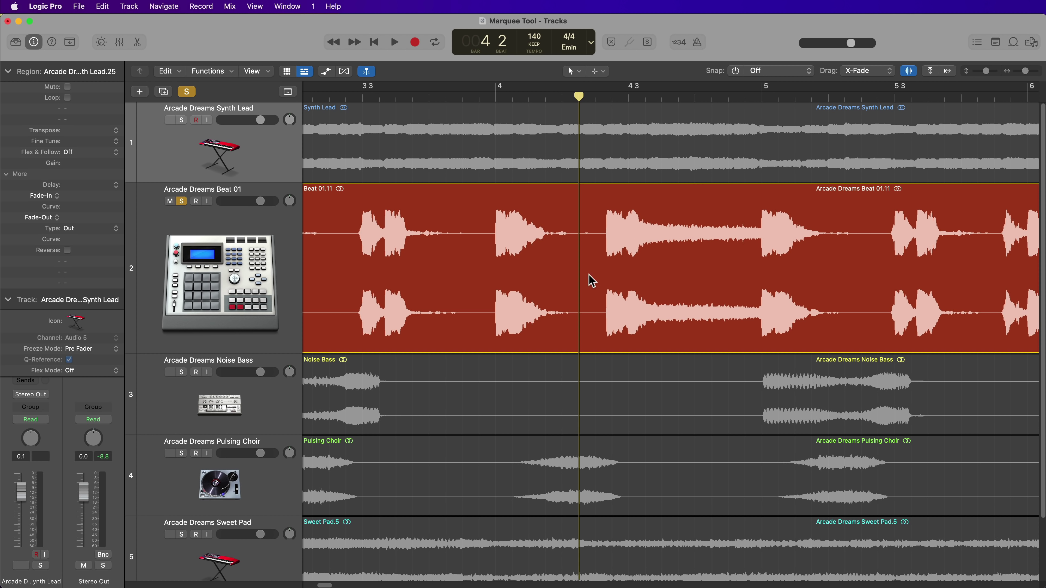
Play the arrangement from bar 2 beat 2, zooming in, then stop playback
key(super+Left)
key(super+Left)
key(super+Left)
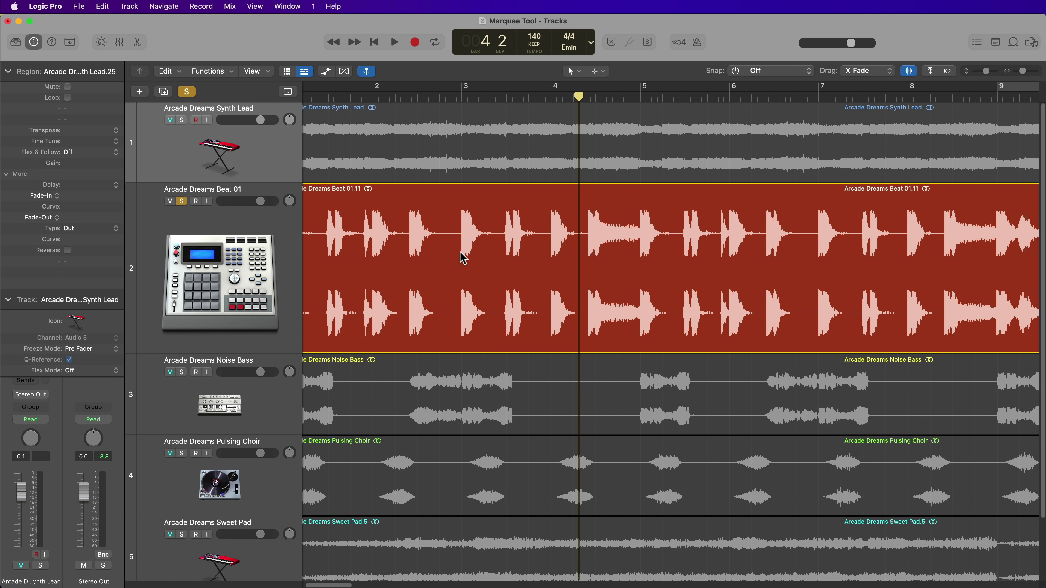
click(428, 95)
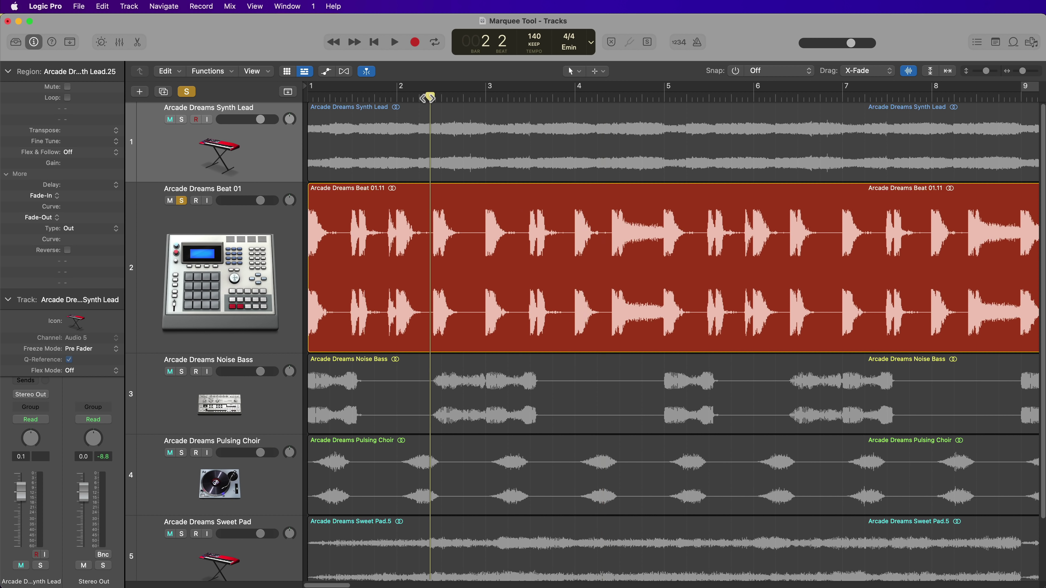
key(space)
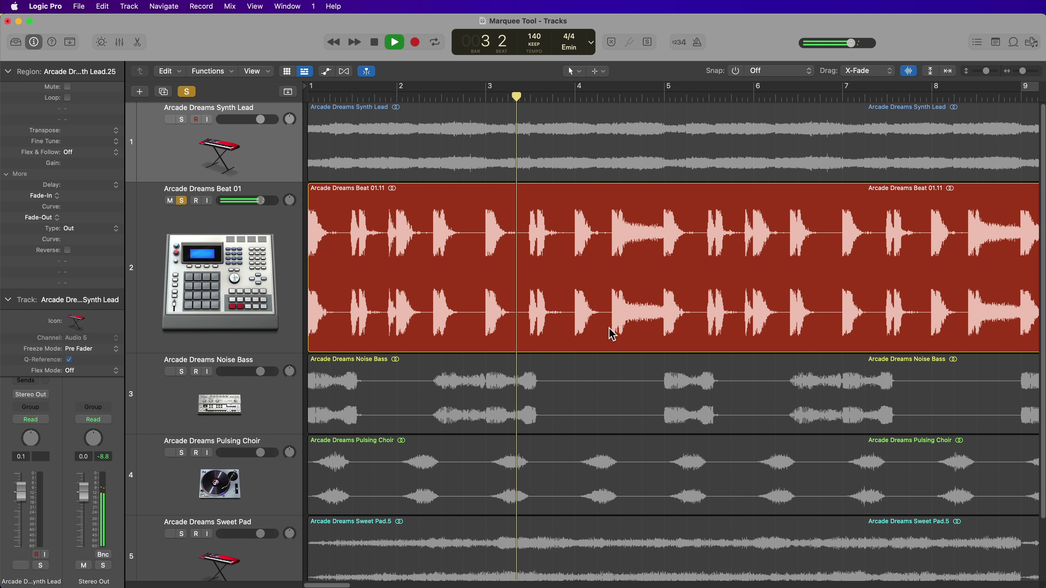
key(super+Right)
key(super+Right)
key(super+Right)
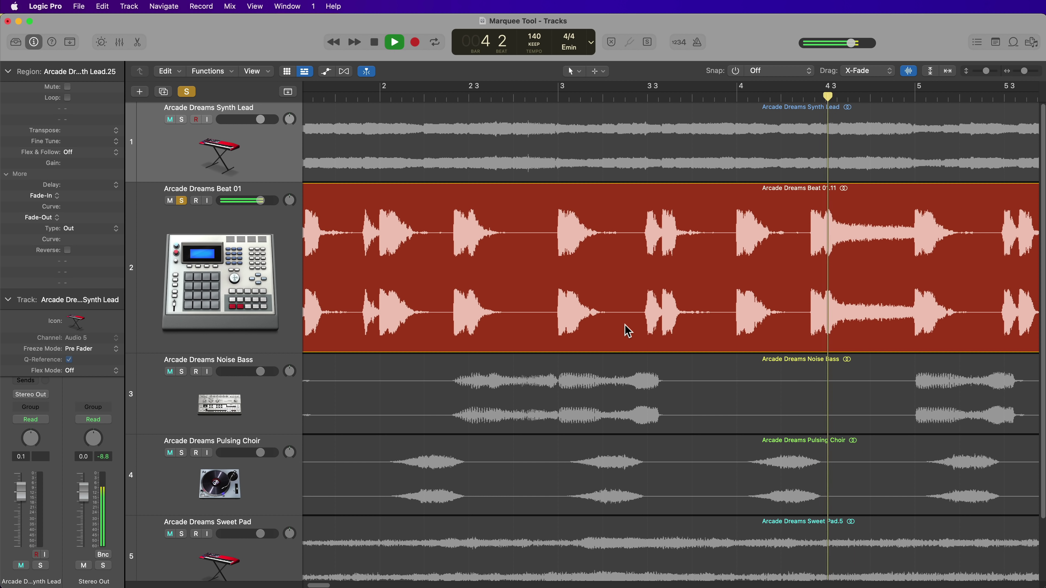
key(space)
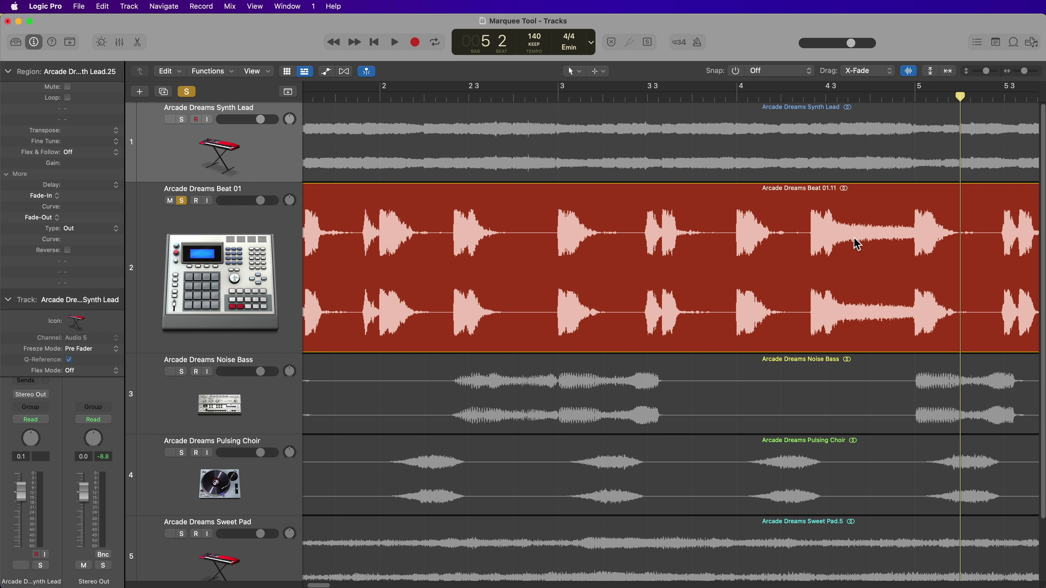
Zoom in around bar 5 and mark a Beat 01 range from about 4 2 3 to before bar 5
click(915, 97)
key(super+Right)
key(super+Right)
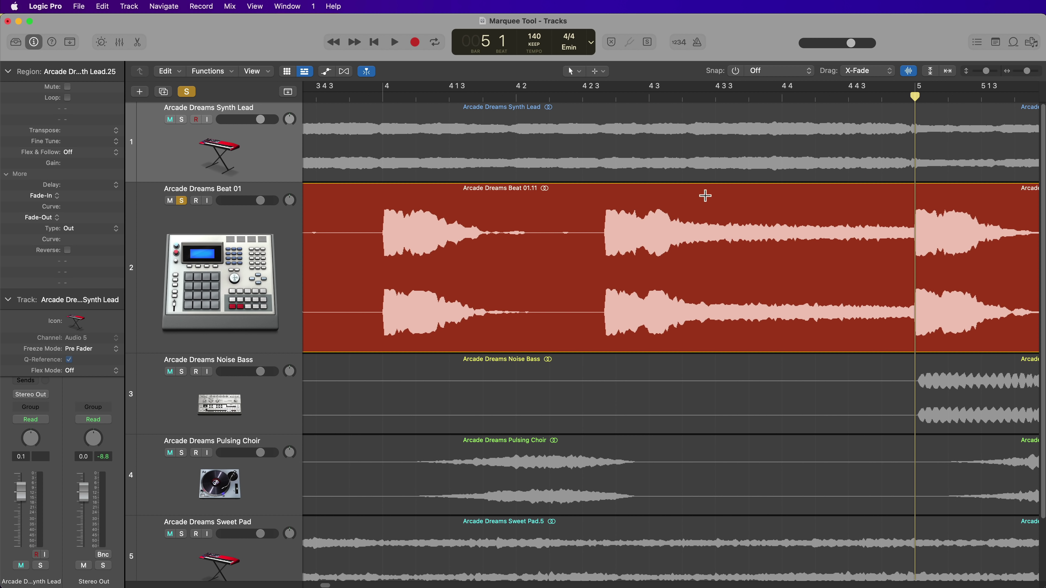
drag(646, 227, 912, 294)
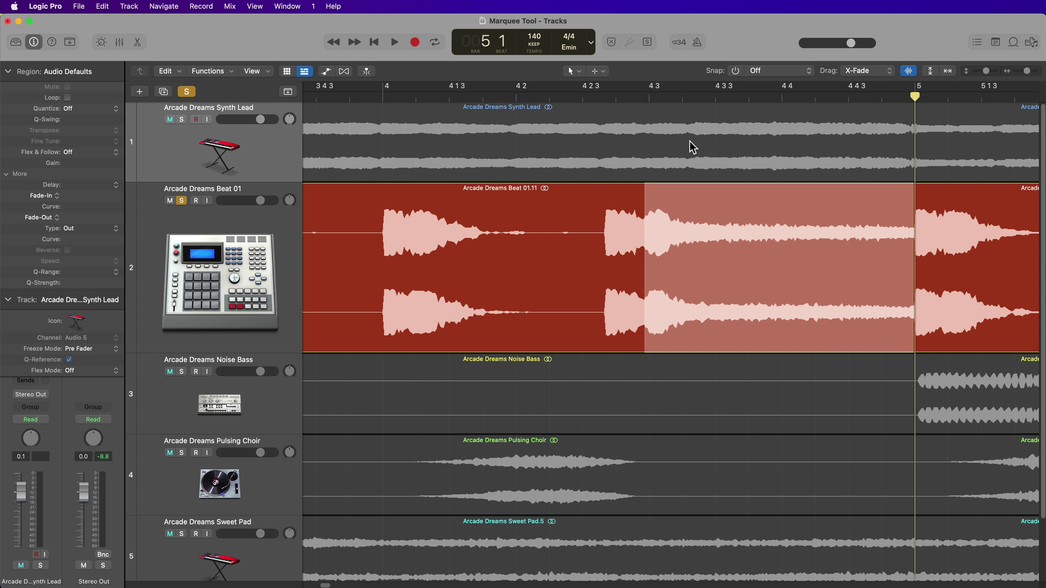
click(582, 97)
drag(673, 226, 894, 278)
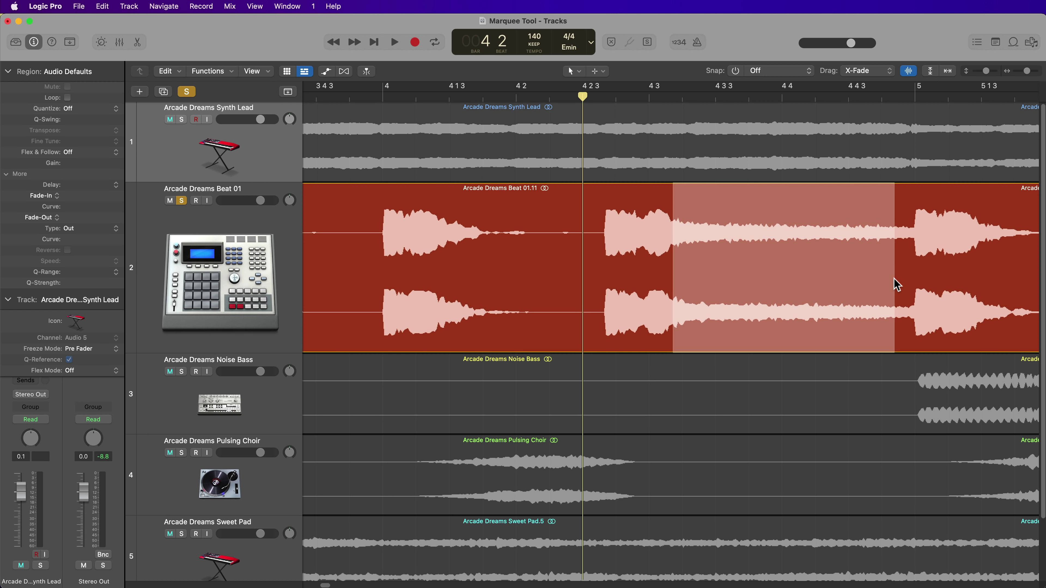
Trim the Beat 01 marquee end to bar 5 and its start to the transient at 4 3
key(super+Left)
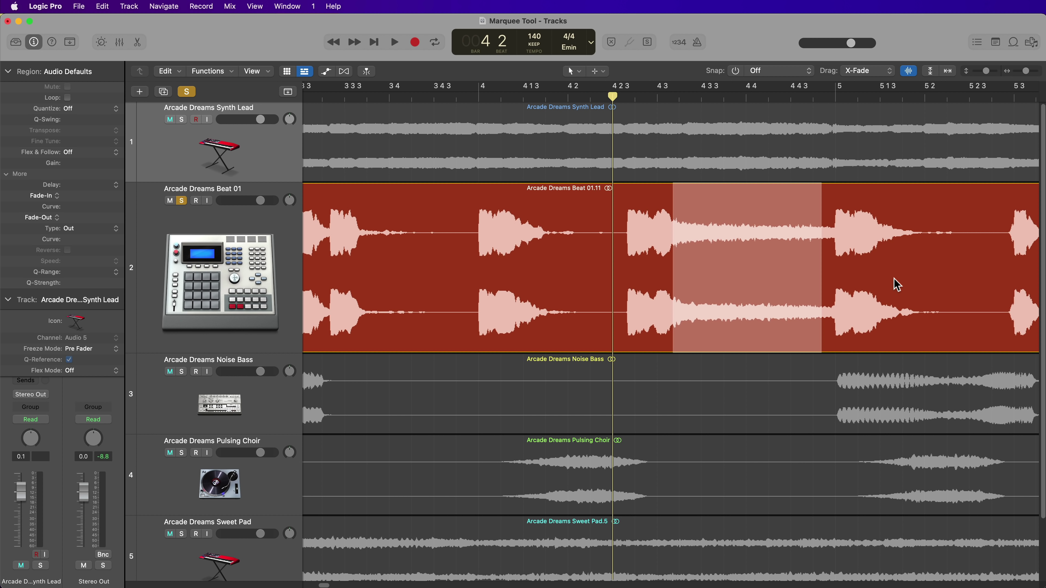
key(shift+Right)
key(shift+Right)
key(shift+Right)
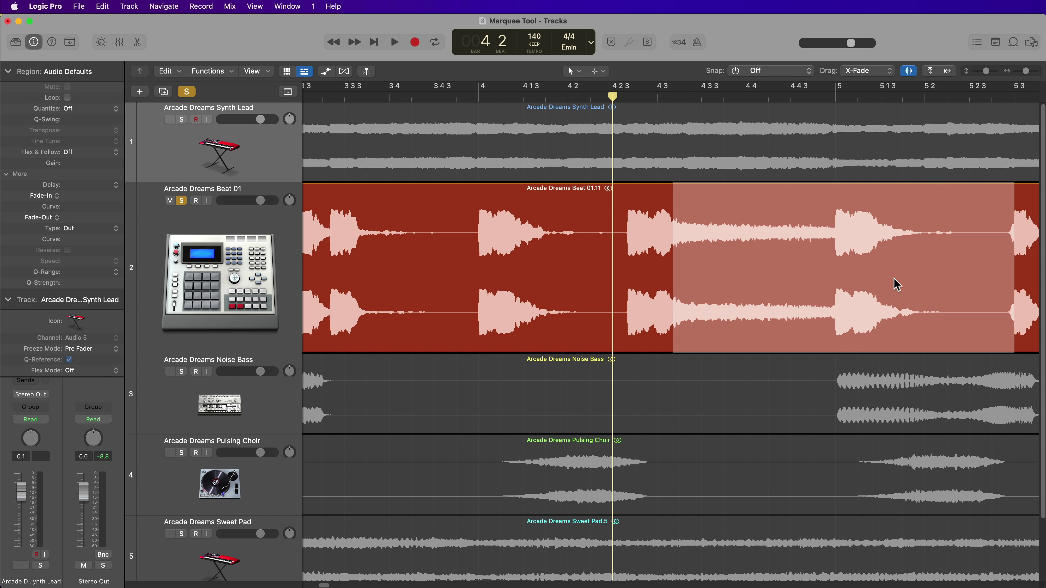
key(shift+Left)
key(shift+Right)
key(shift+Right)
key(shift+Left)
key(shift+Left)
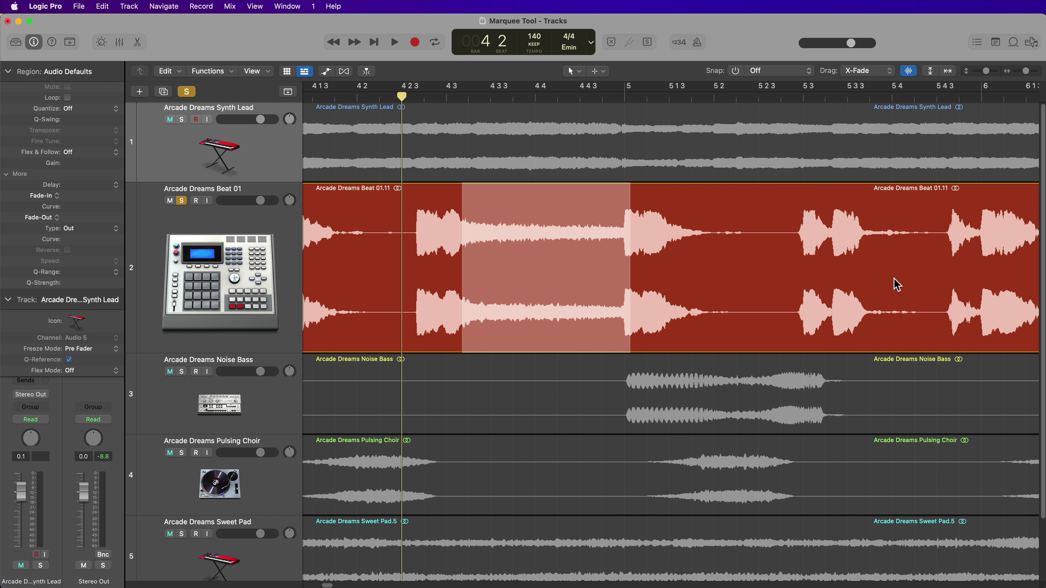
key(shift+Left)
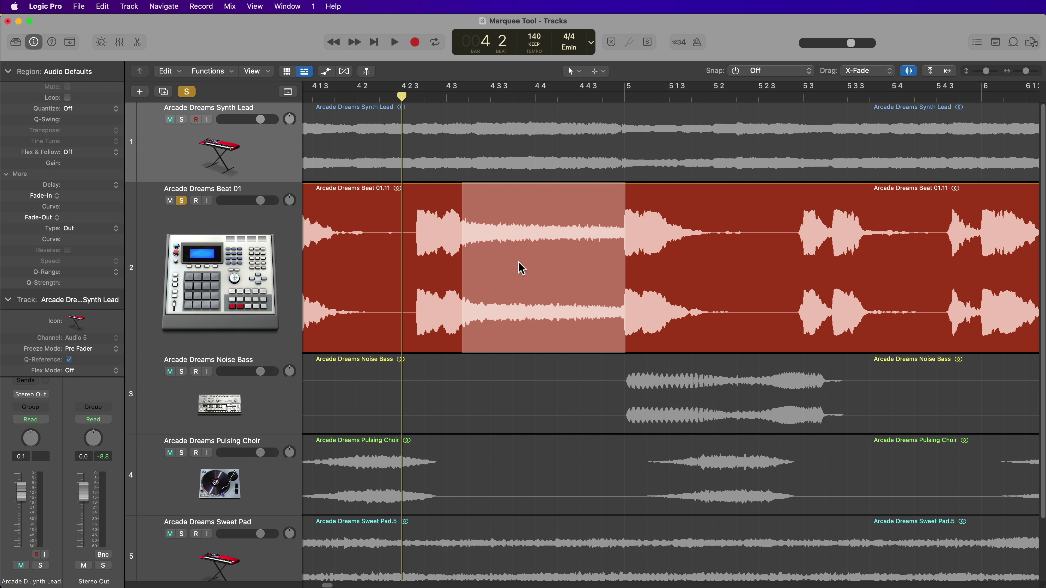
key(shift+Left)
key(shift+Left)
key(shift+Left)
key(shift+Left)
key(shift+Right)
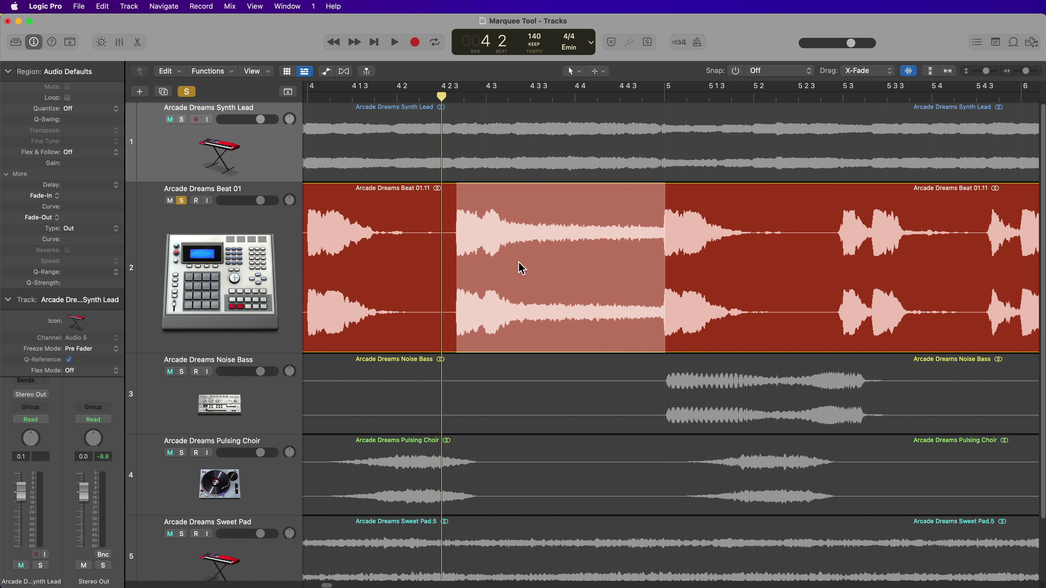
key(shift+Right)
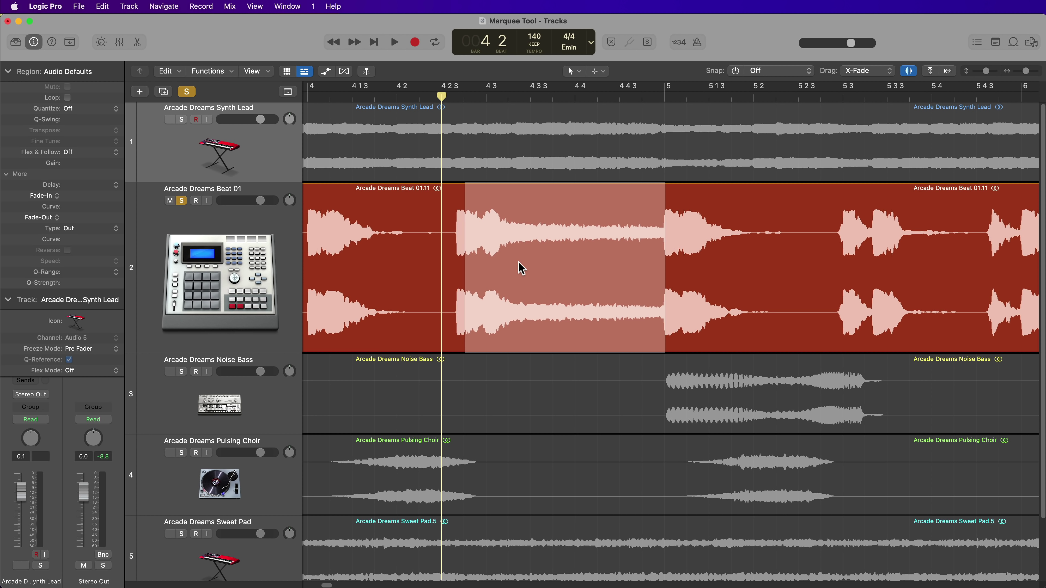
key(shift+Right)
Set the cycle range to the marked span and play it back once
key(u)
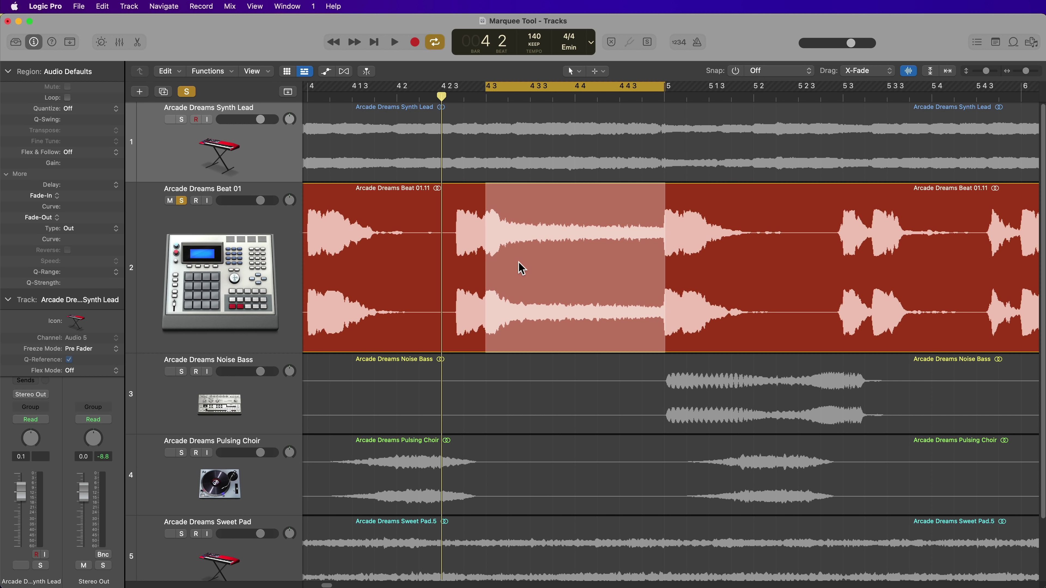
key(space)
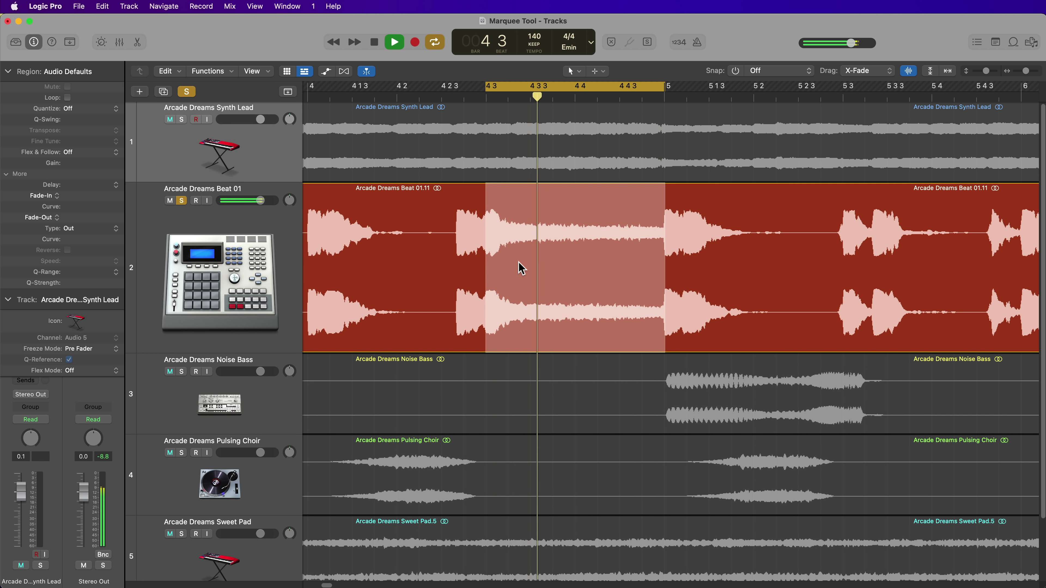
key(space)
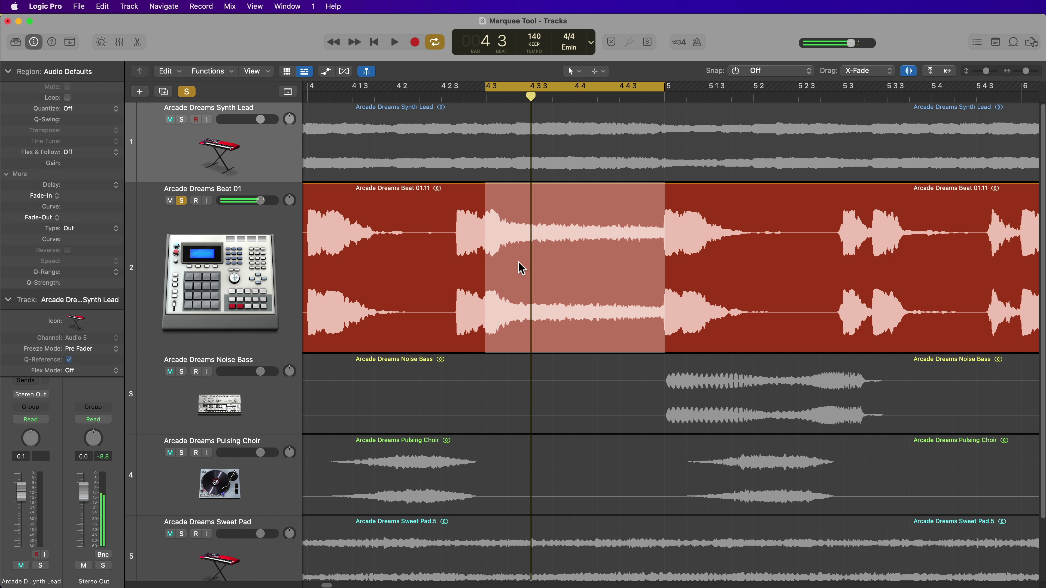
Split Beat 01 at the marquee borders, then split a transient-aligned range out of Beat 01.20
click(521, 268)
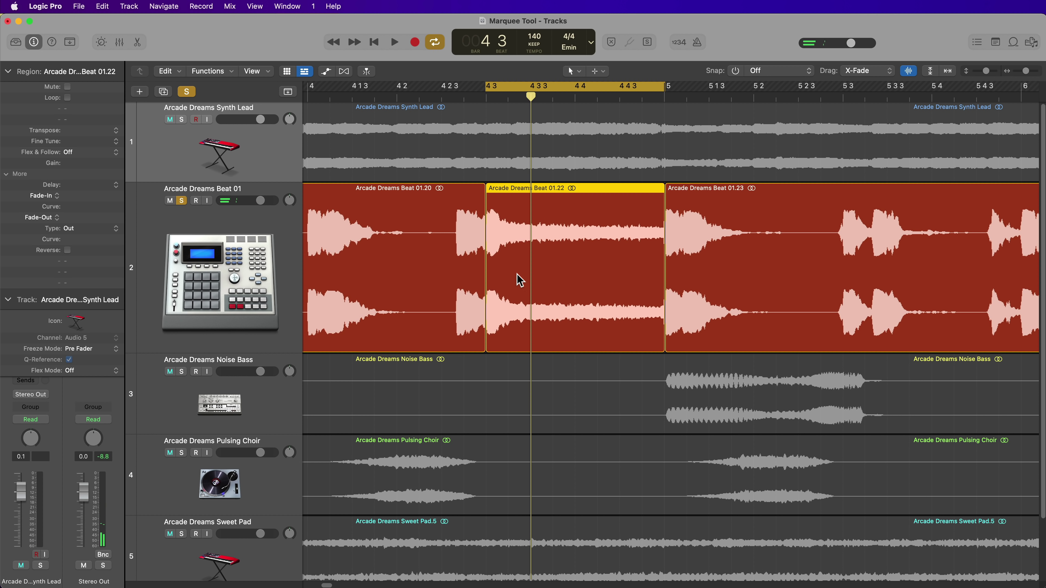
scroll(521, 267, left, 10)
scroll(520, 283, left, 2)
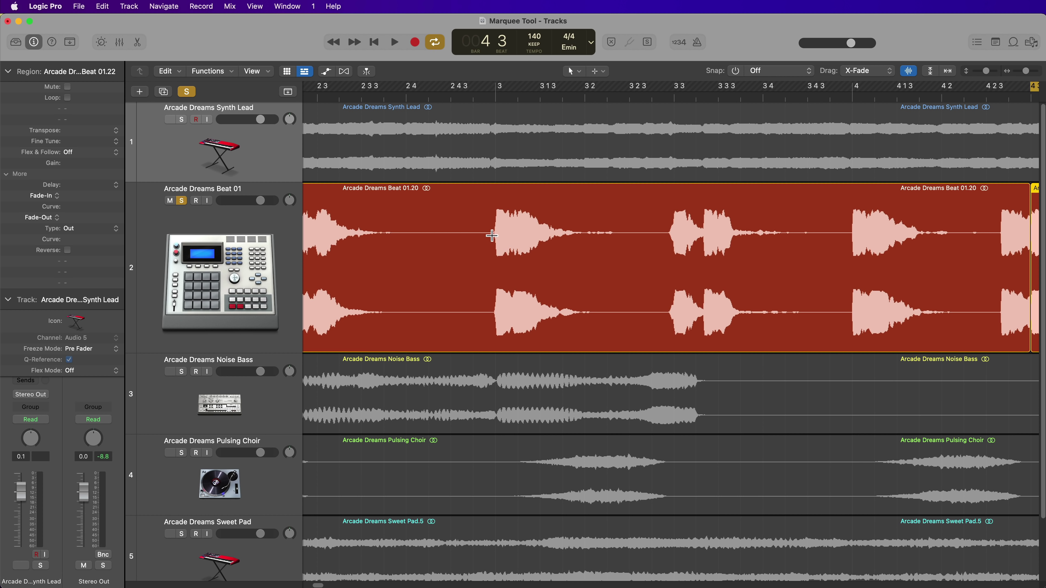
drag(473, 236, 629, 268)
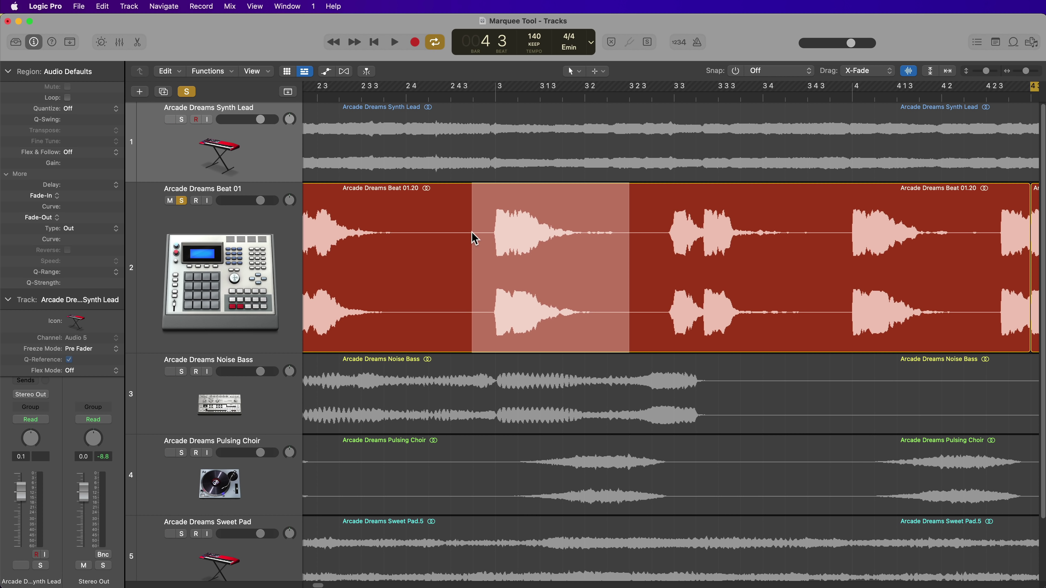
key(shift+Right)
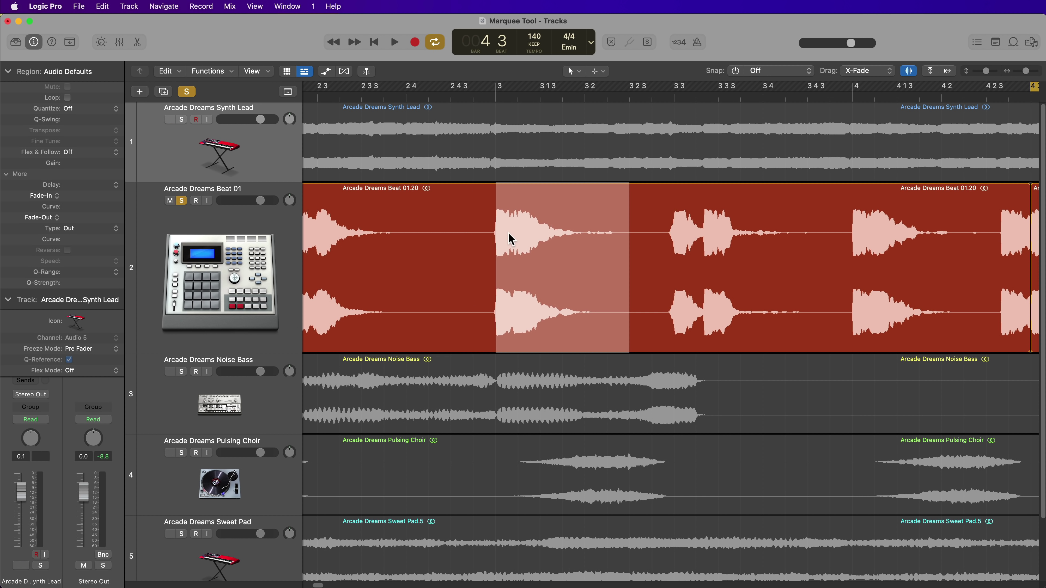
click(537, 259)
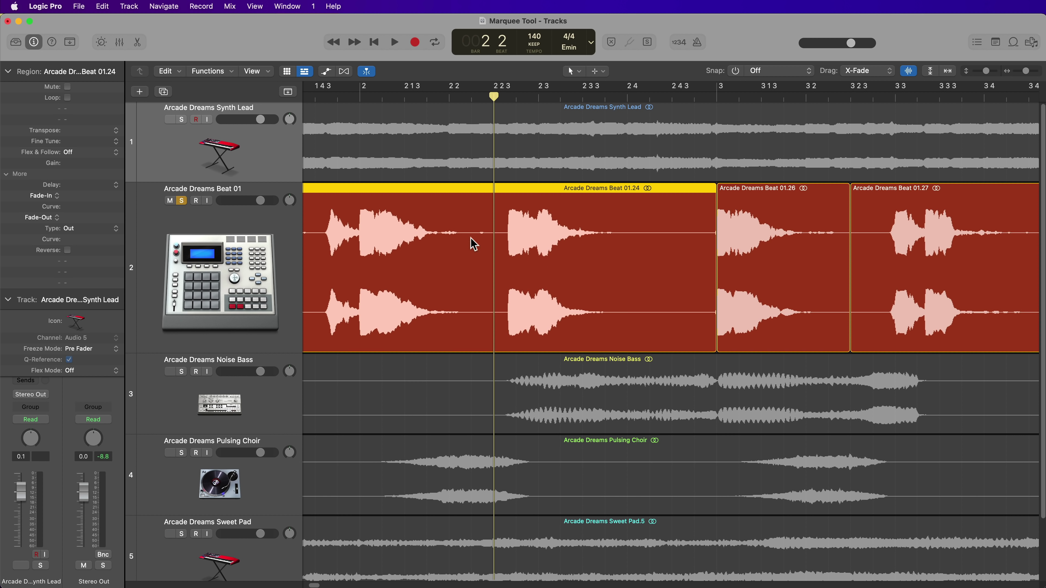
During playback, split a transient-aligned range from earlier in Beat 01.24 into its own region
key(space)
key(space)
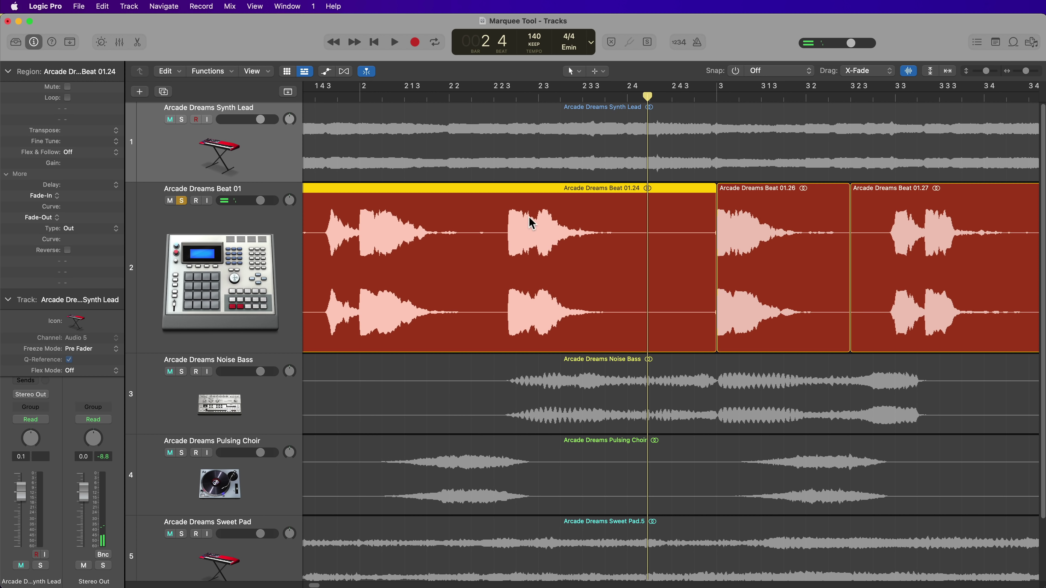
super+click(658, 236)
drag(657, 238, 544, 264)
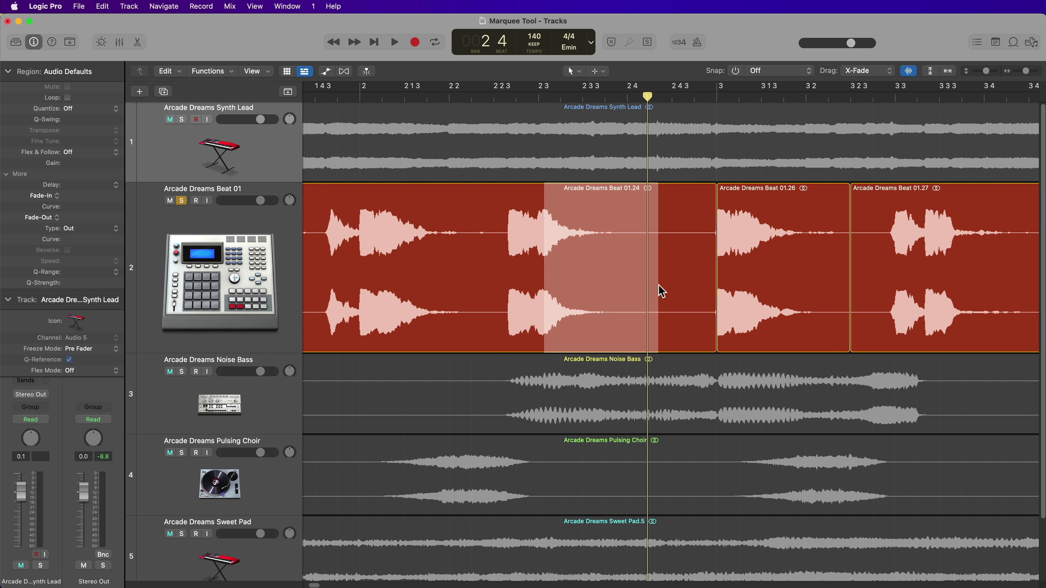
key(shift+Left)
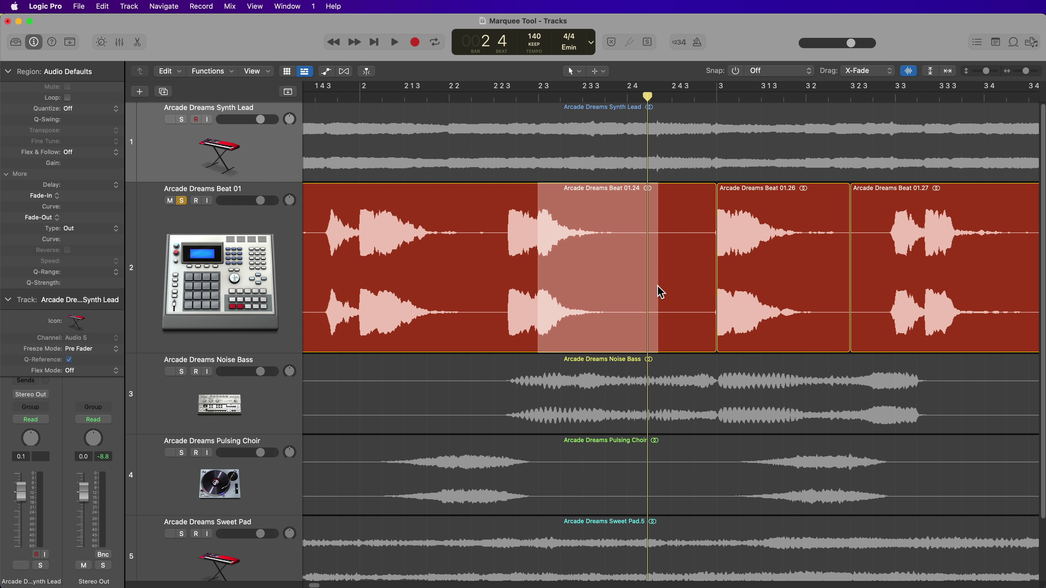
click(607, 290)
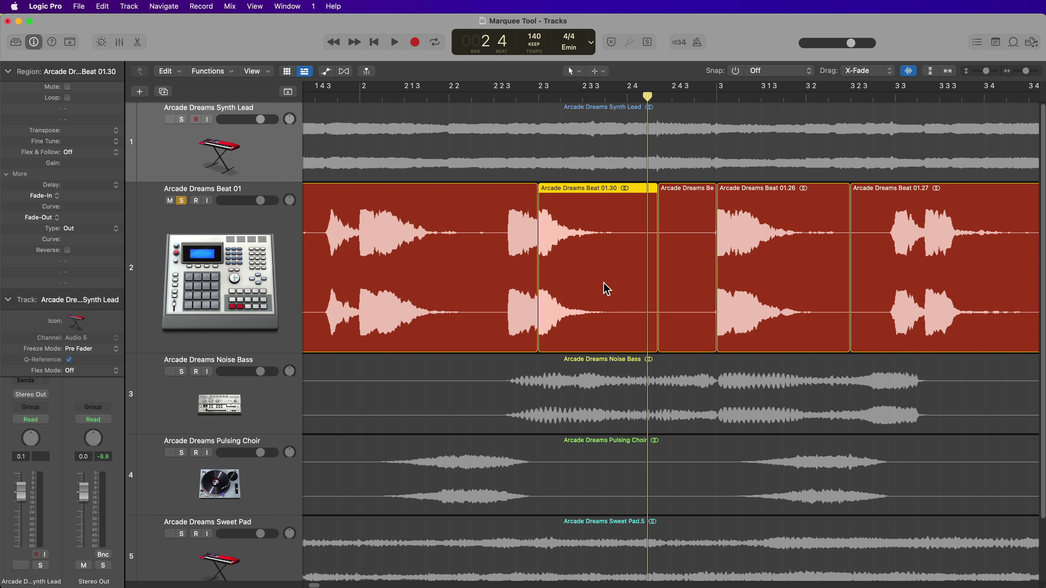
scroll(608, 268, down, 3)
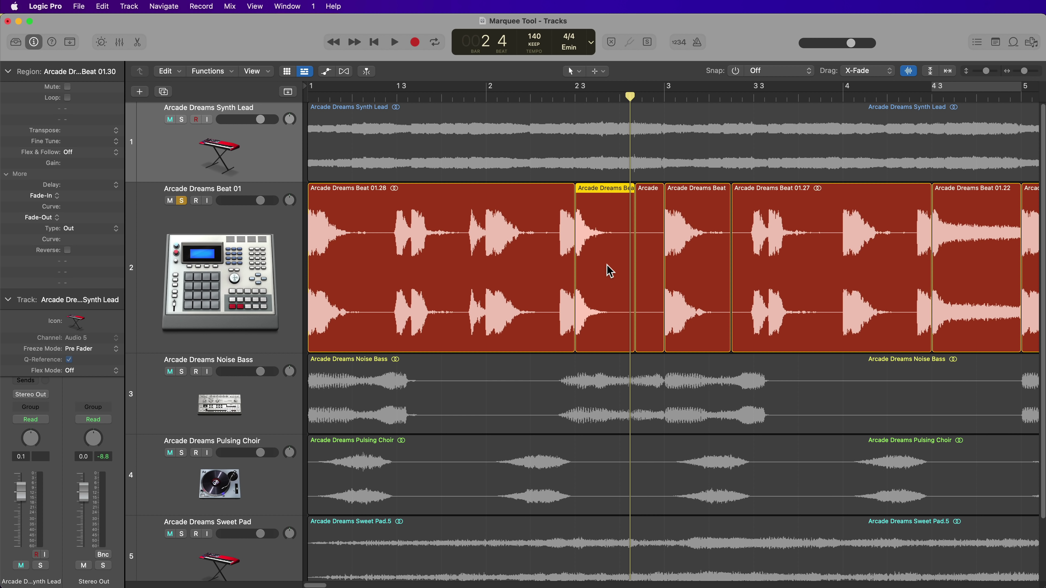
scroll(605, 268, right, 1)
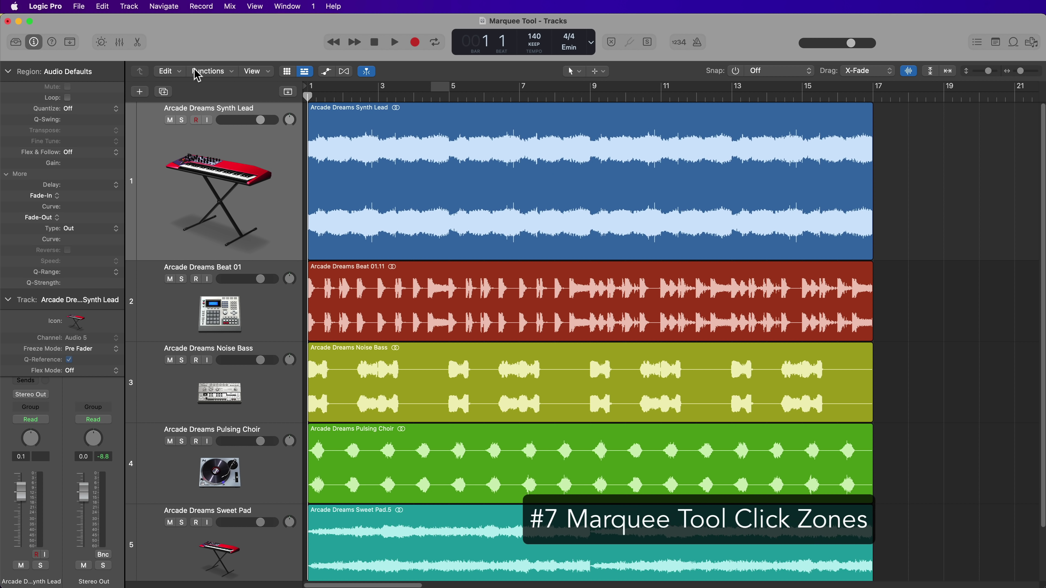
Turn on Marquee tool click zones in the General preferences' Editing settings and close Preferences
click(36, 9)
mouse_move(53, 43)
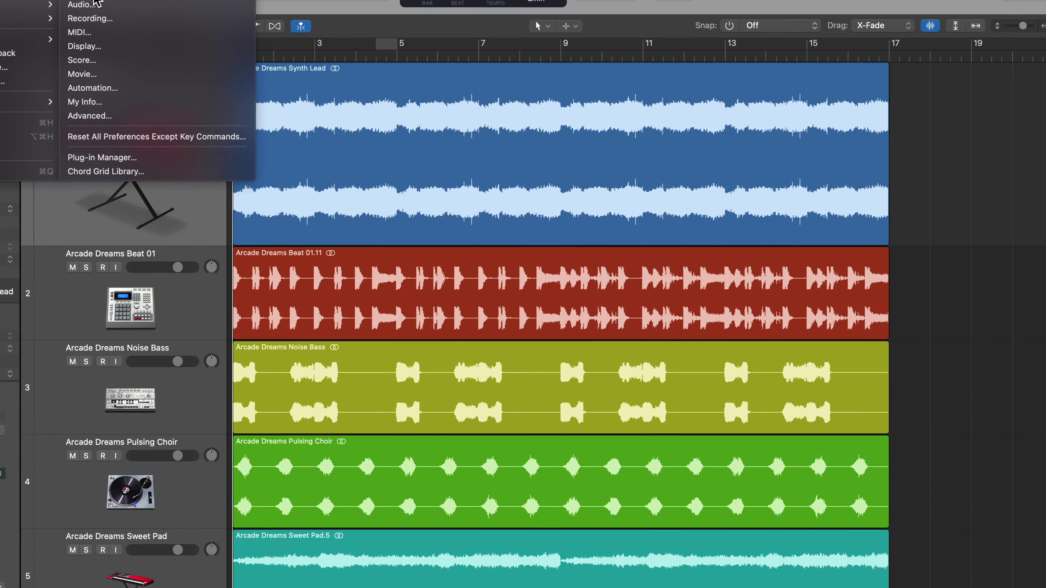
click(181, 40)
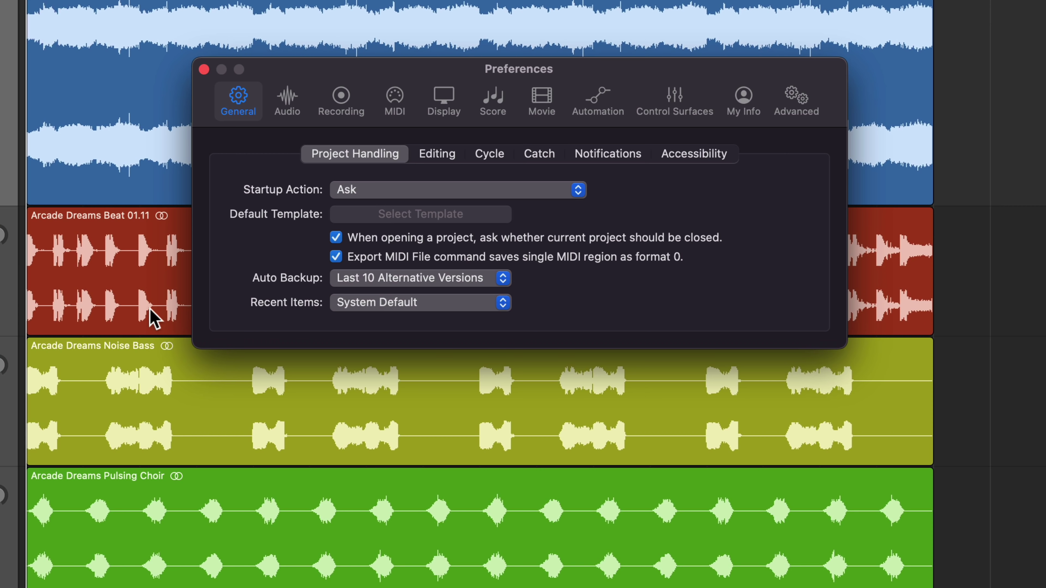
click(445, 157)
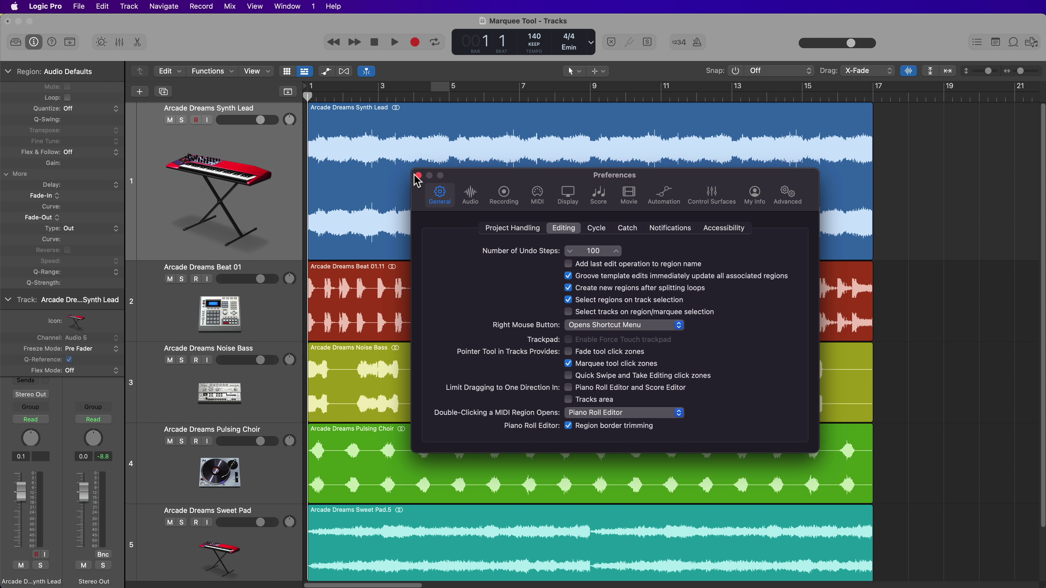
click(418, 176)
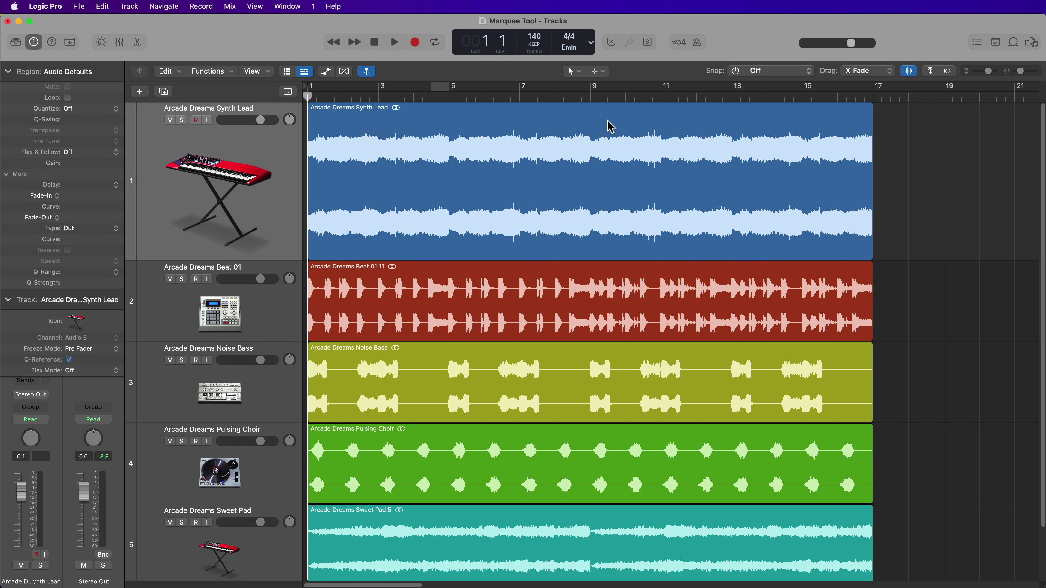
click(658, 123)
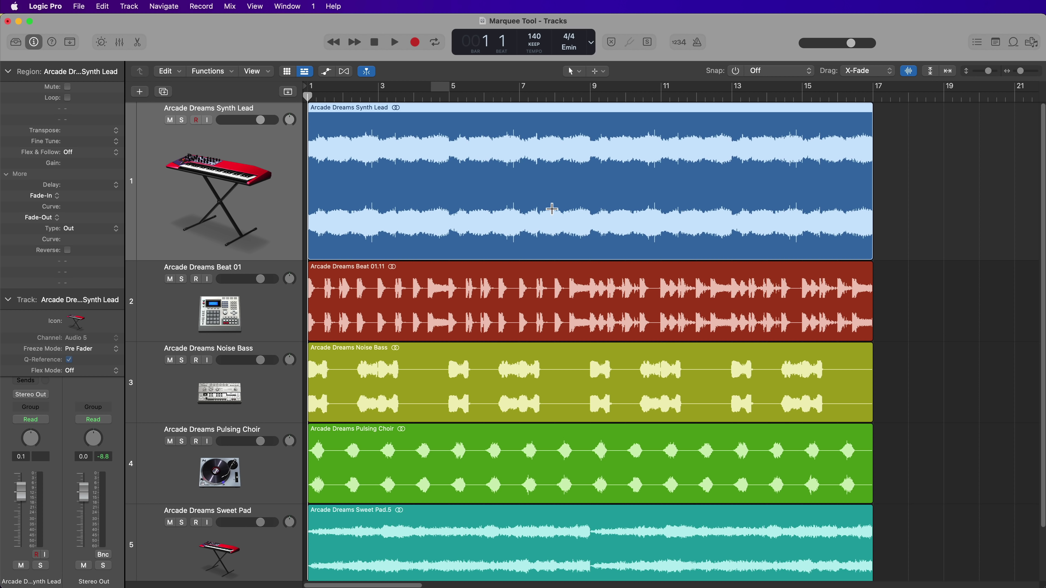
mouse_move(440, 225)
mouse_down()
mouse_move(685, 228)
mouse_move(451, 232)
mouse_up()
click(734, 234)
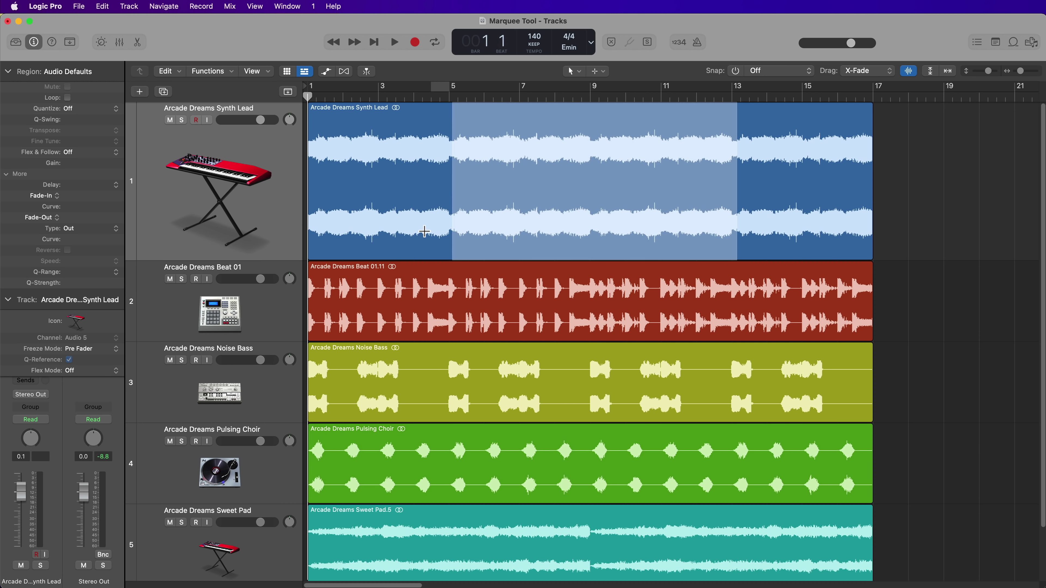
drag(444, 143, 515, 151)
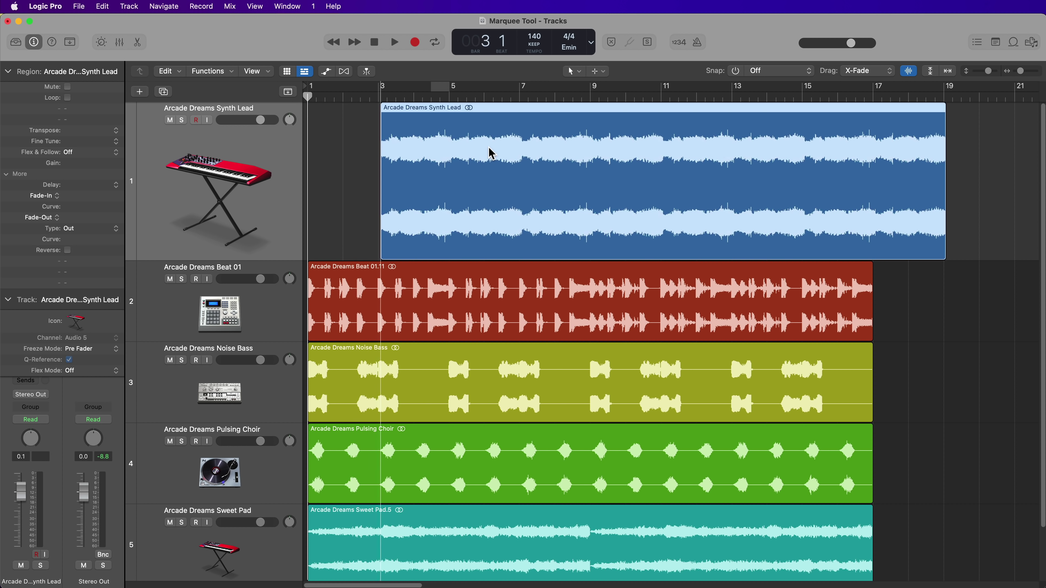
drag(522, 220, 794, 250)
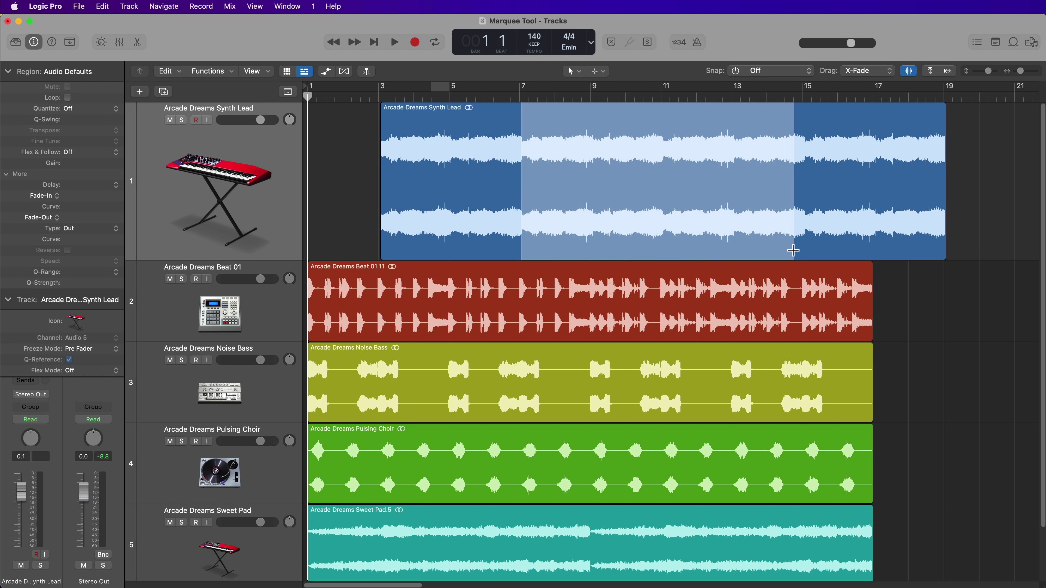
key(Delete)
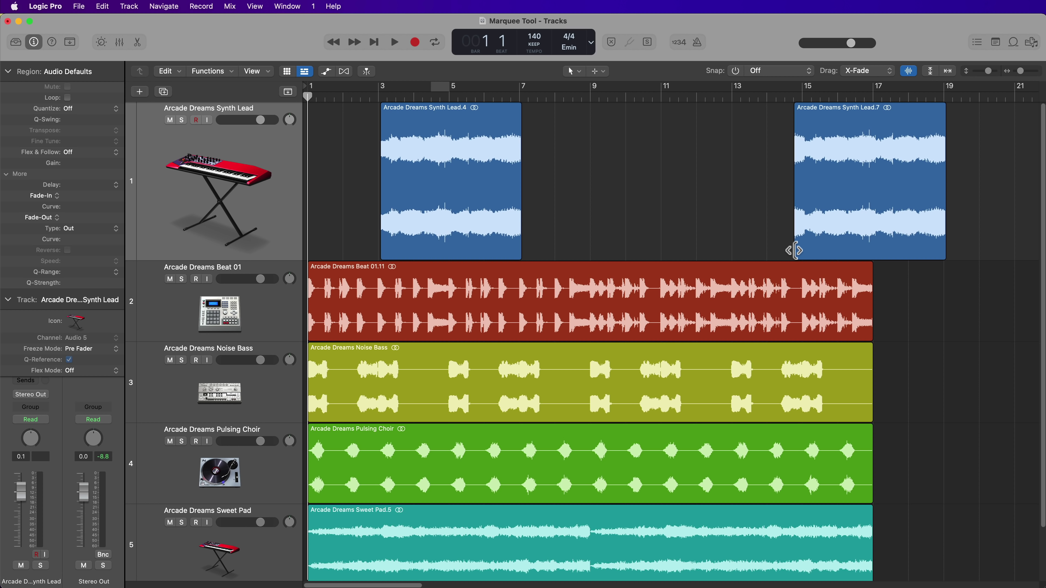
key(super+z)
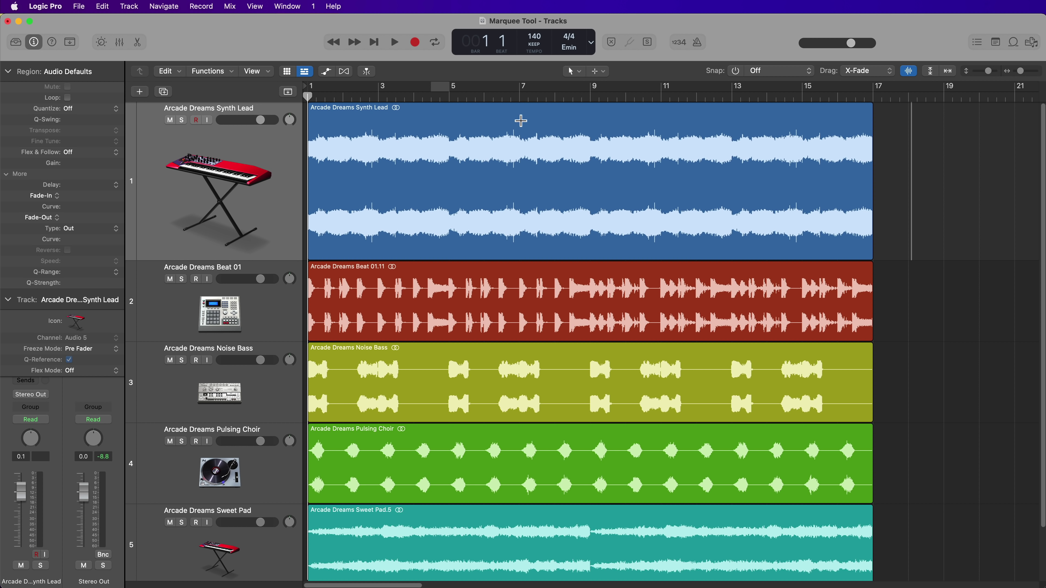
drag(522, 120, 705, 144)
click(726, 130)
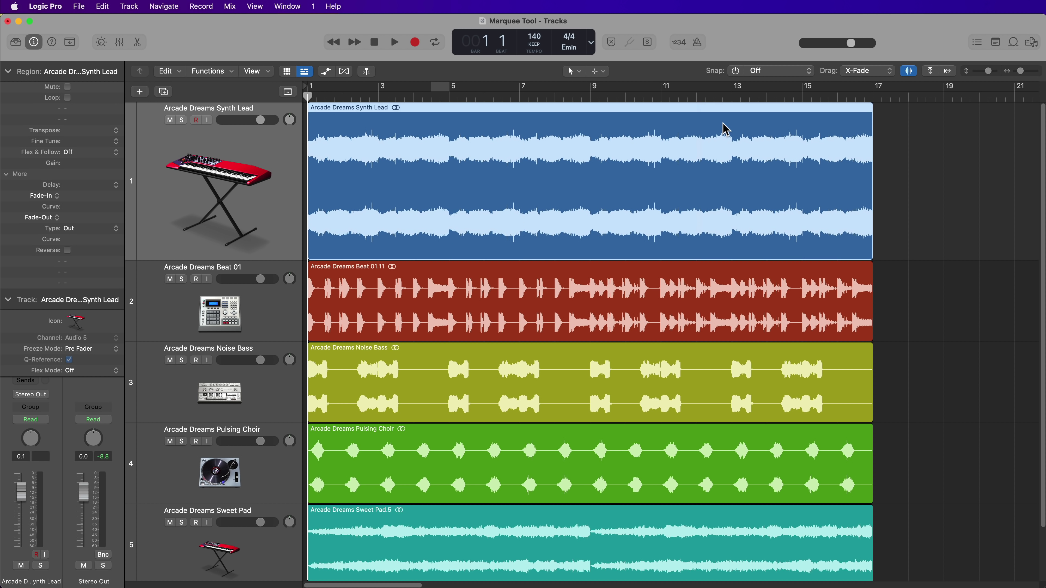
click(913, 137)
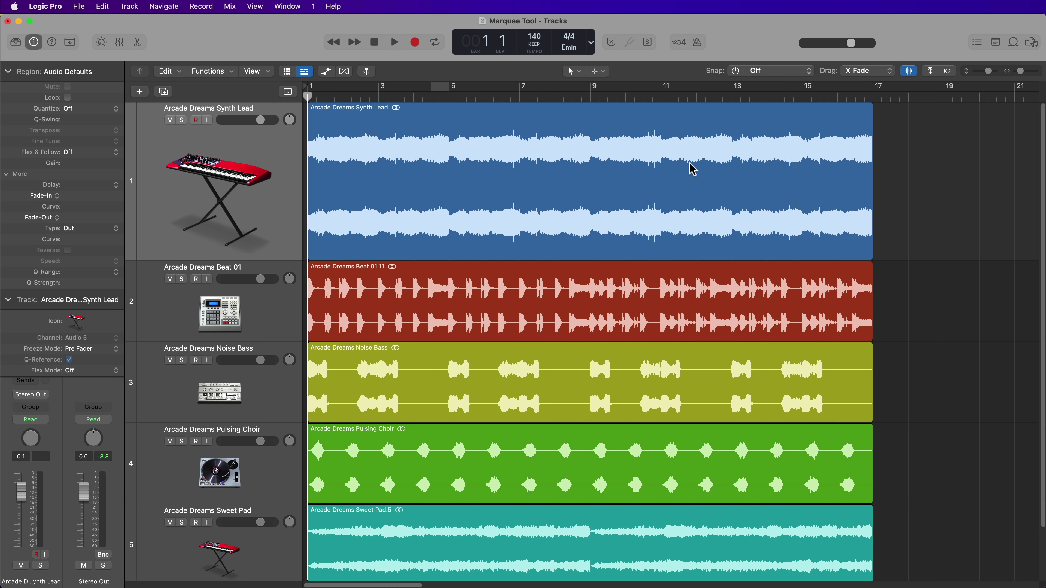
Show automation lanes and display the Synth Lead track's Volume automation line
click(600, 72)
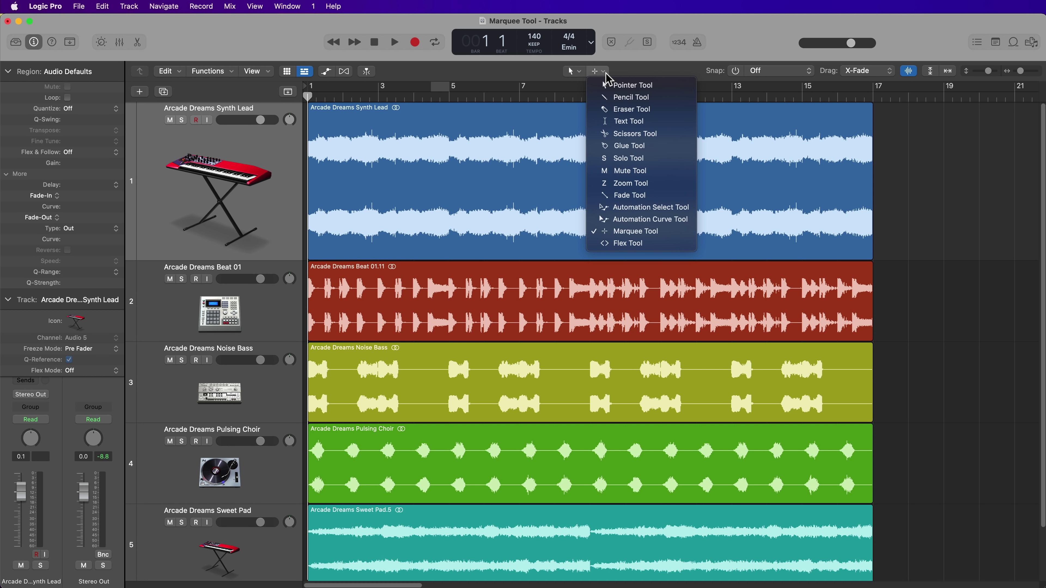
click(624, 73)
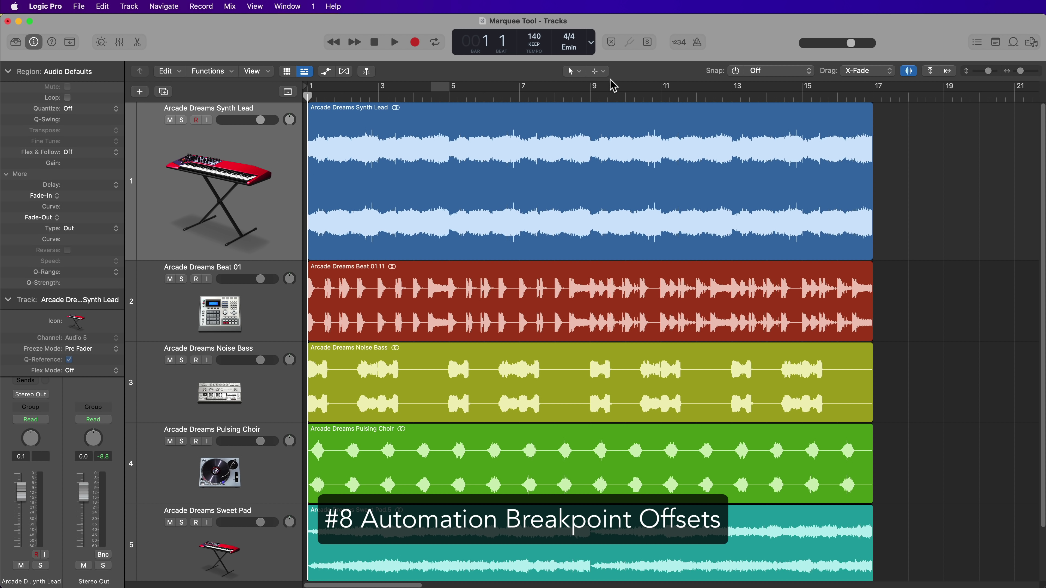
click(241, 168)
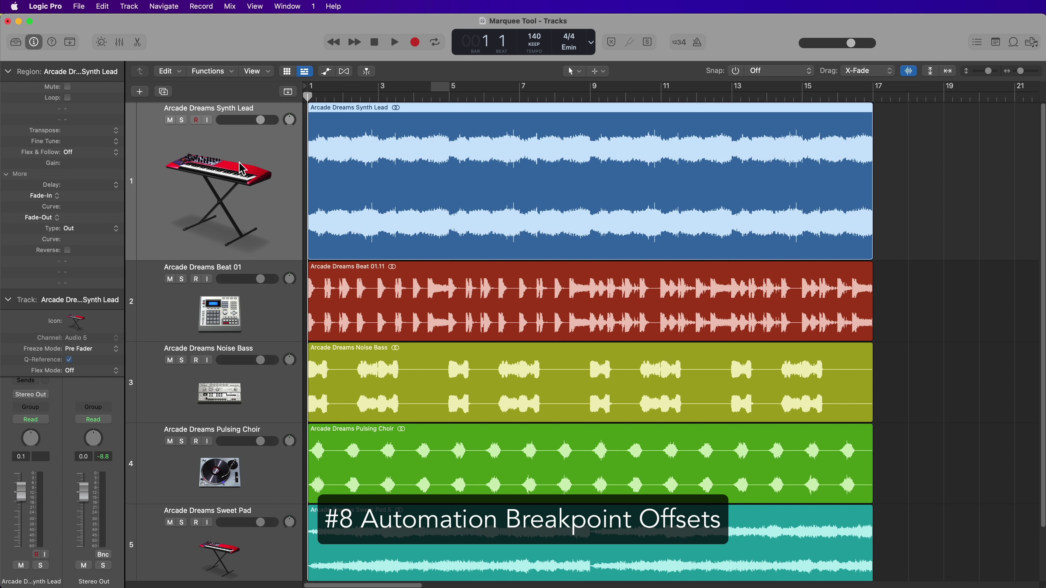
key(a)
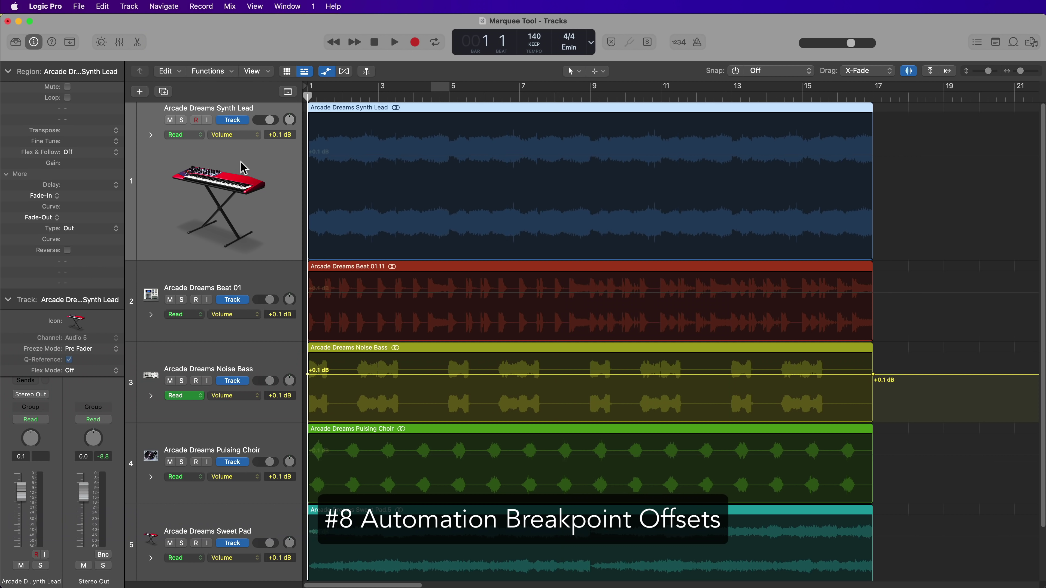
click(358, 159)
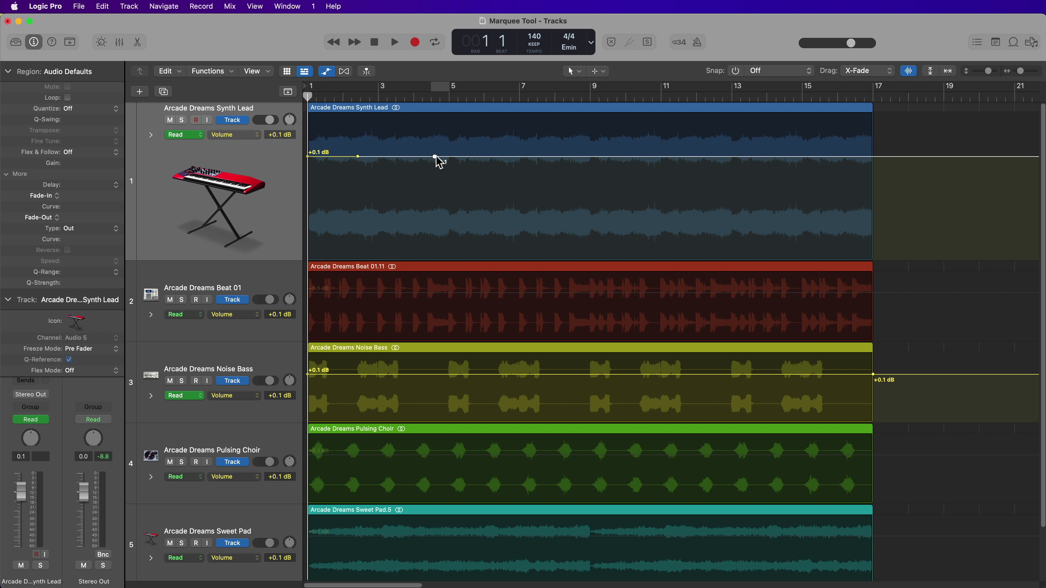
Add Synth Lead volume points dipping to -18.7 dB, peaking at +1.4 dB, then falling to -19.3 dB
drag(435, 157, 483, 152)
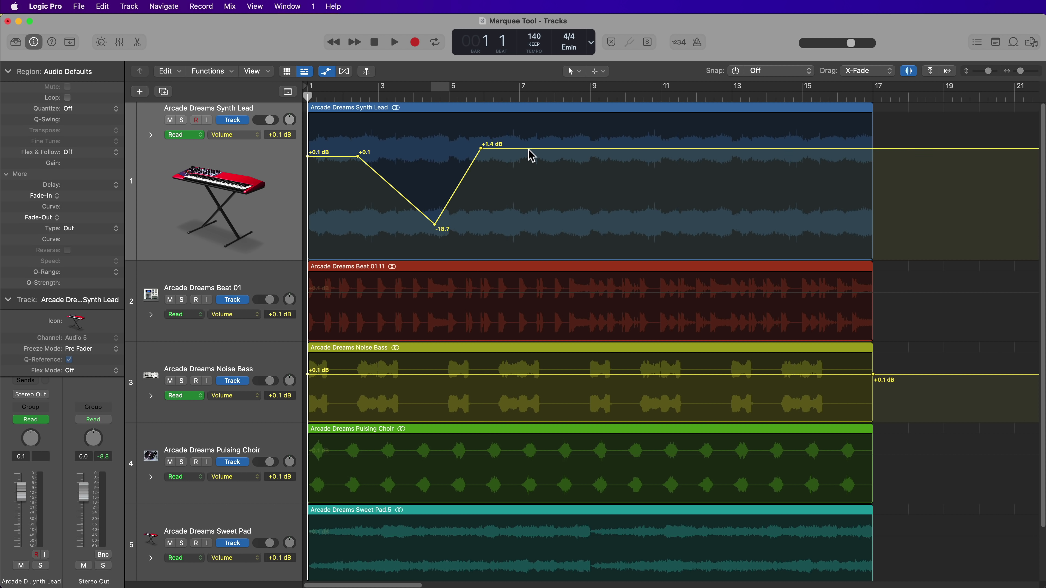
click(530, 149)
click(606, 149)
drag(606, 149, 605, 226)
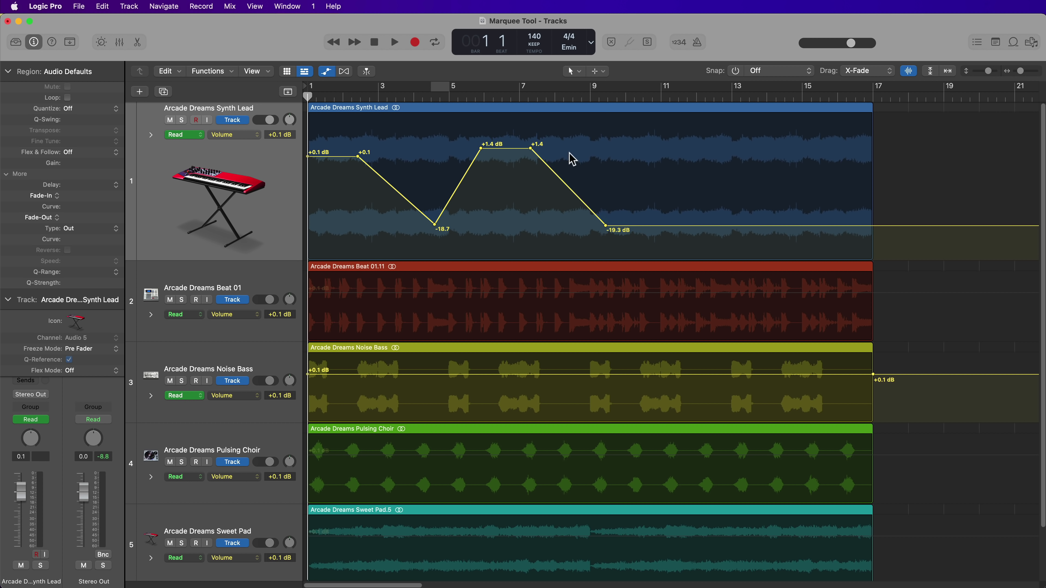
drag(530, 150, 530, 174)
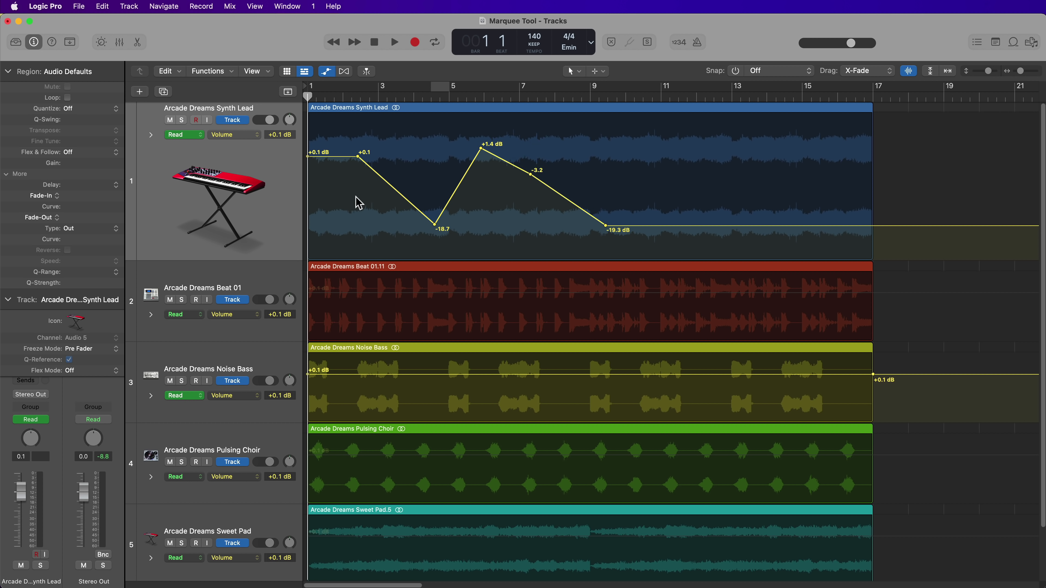
Lower the entire Synth Lead volume curve by 1 dB, giving -19.7, +0.4 and -20.3 dB
drag(346, 177, 618, 217)
click(822, 229)
drag(909, 213, 317, 226)
click(292, 215)
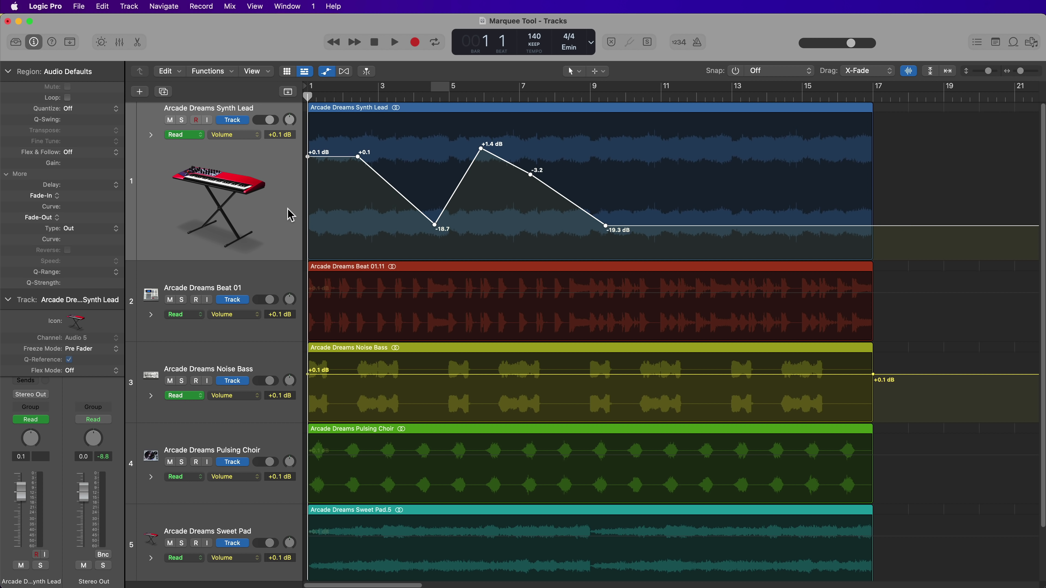
mouse_move(466, 174)
mouse_down()
mouse_move(465, 144)
mouse_move(465, 193)
mouse_move(467, 138)
mouse_move(458, 188)
mouse_move(459, 178)
mouse_up()
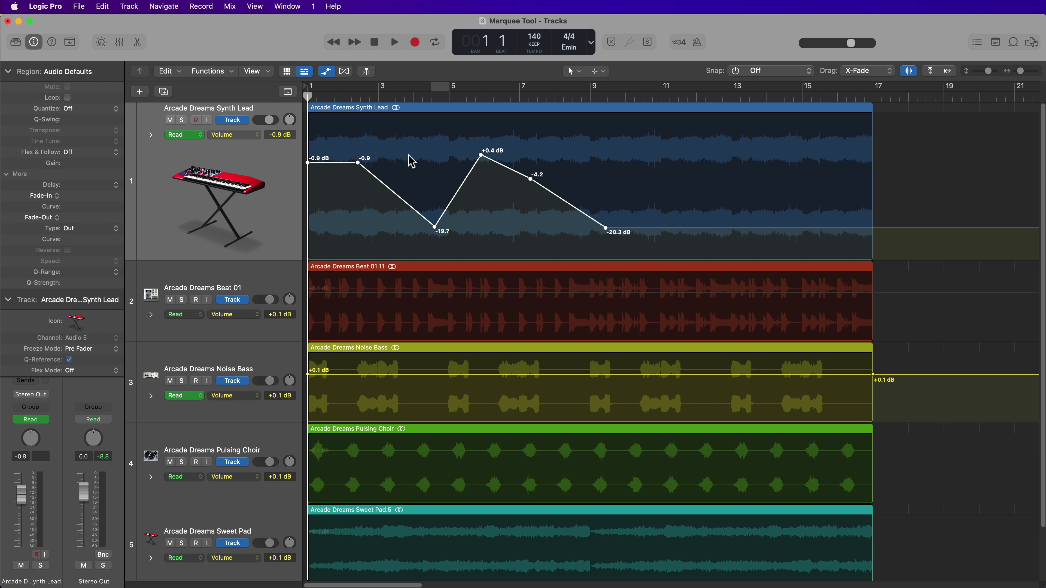
drag(403, 176, 565, 212)
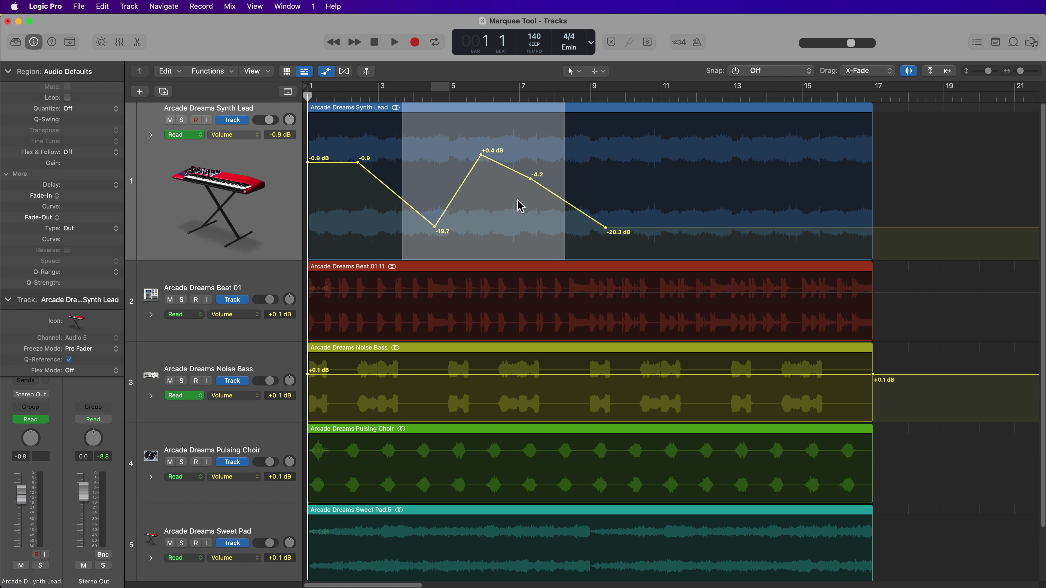
Add breakpoints at the bar 4–8 edges and drop that stretch about 3 dB
click(488, 194)
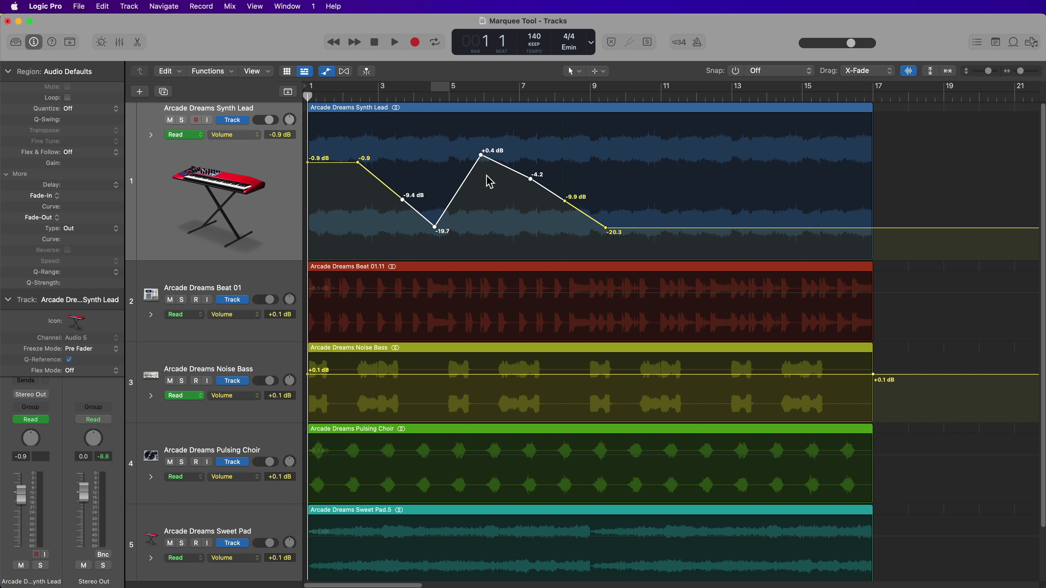
mouse_move(487, 181)
mouse_down()
mouse_move(478, 233)
mouse_move(487, 146)
mouse_move(480, 211)
mouse_move(481, 201)
mouse_up()
click(584, 370)
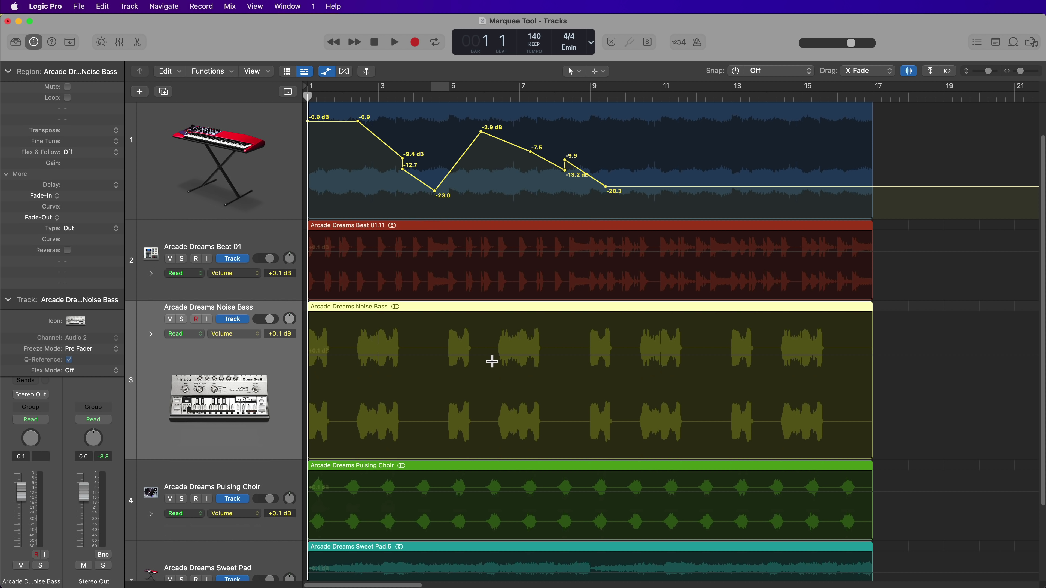
Give two short Noise Bass stretches their own volume levels, raising the second to +1.3 dB
drag(493, 361, 547, 368)
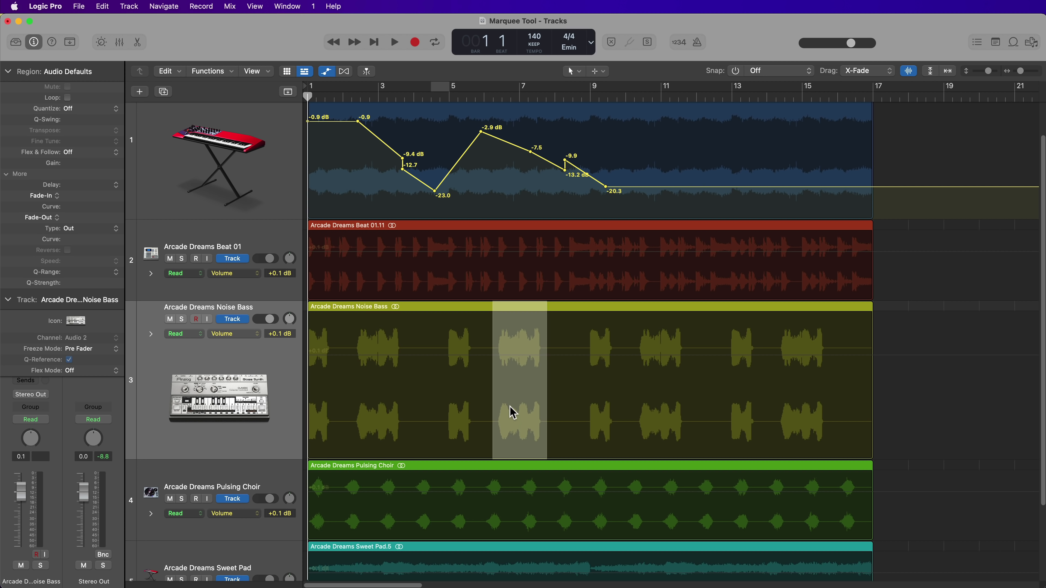
key(a)
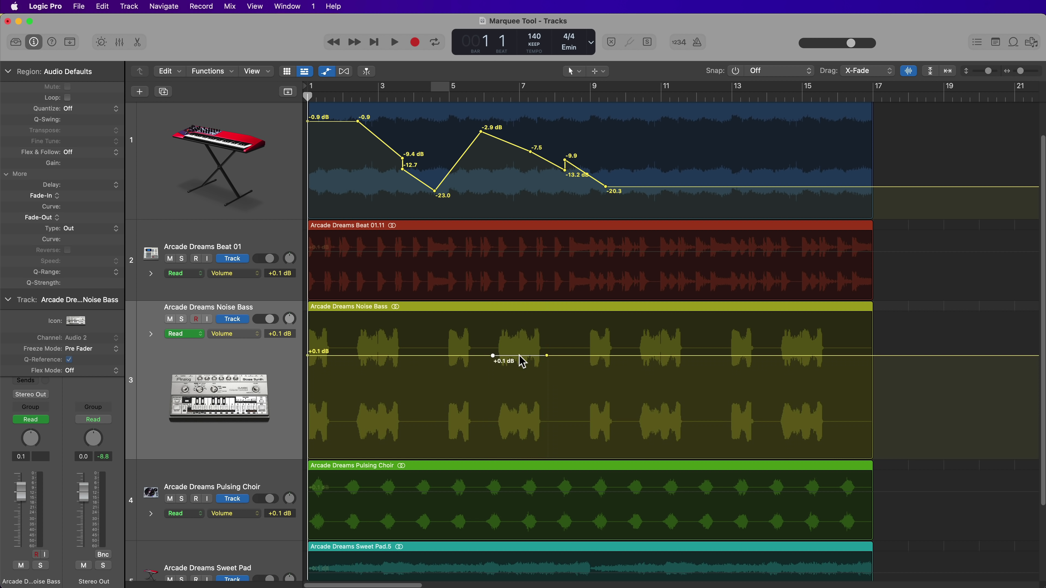
drag(521, 357, 519, 361)
drag(585, 362, 614, 346)
mouse_move(723, 371)
mouse_down()
mouse_move(766, 383)
mouse_move(743, 362)
mouse_move(741, 375)
mouse_up()
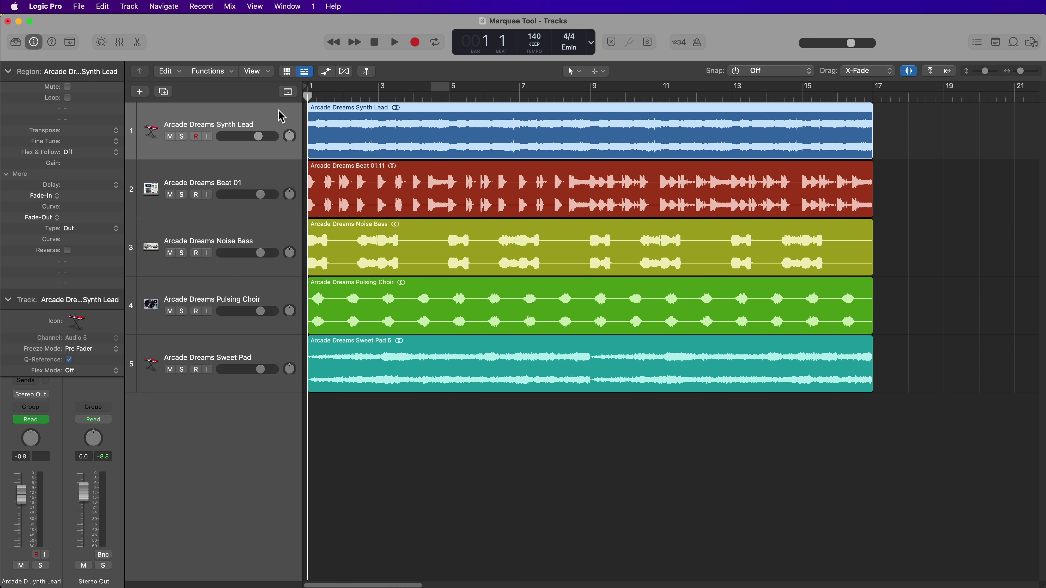
Create an empty software instrument track, Inst 1, zoom out and hide the sound library
click(138, 93)
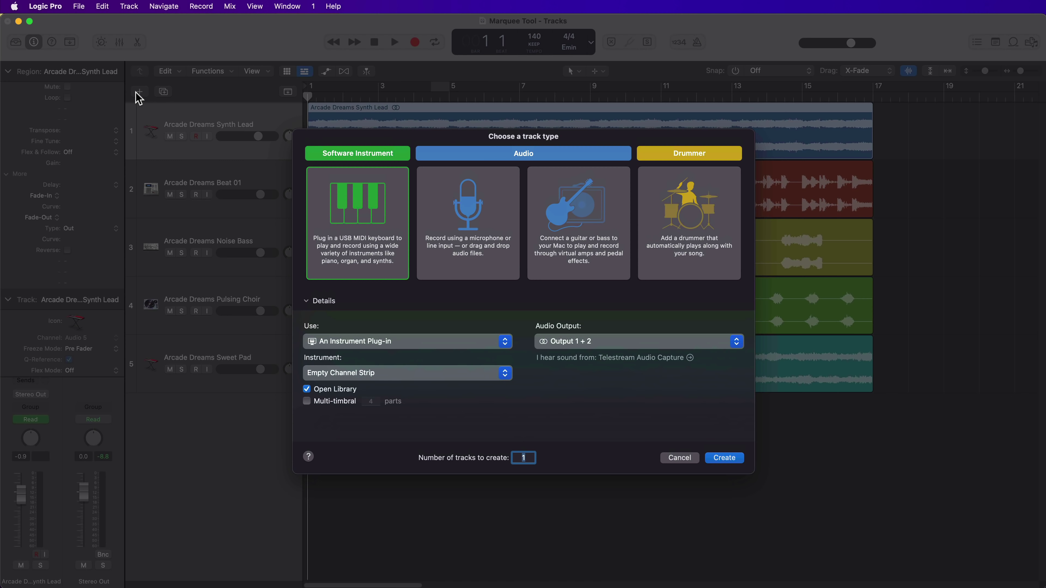
key(Left)
key(Return)
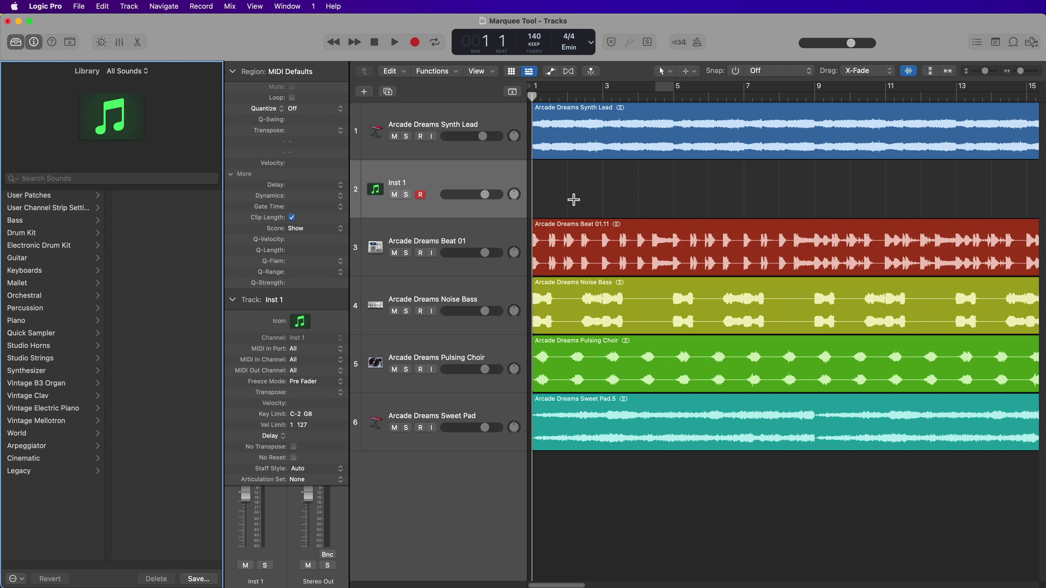
key(super+Left)
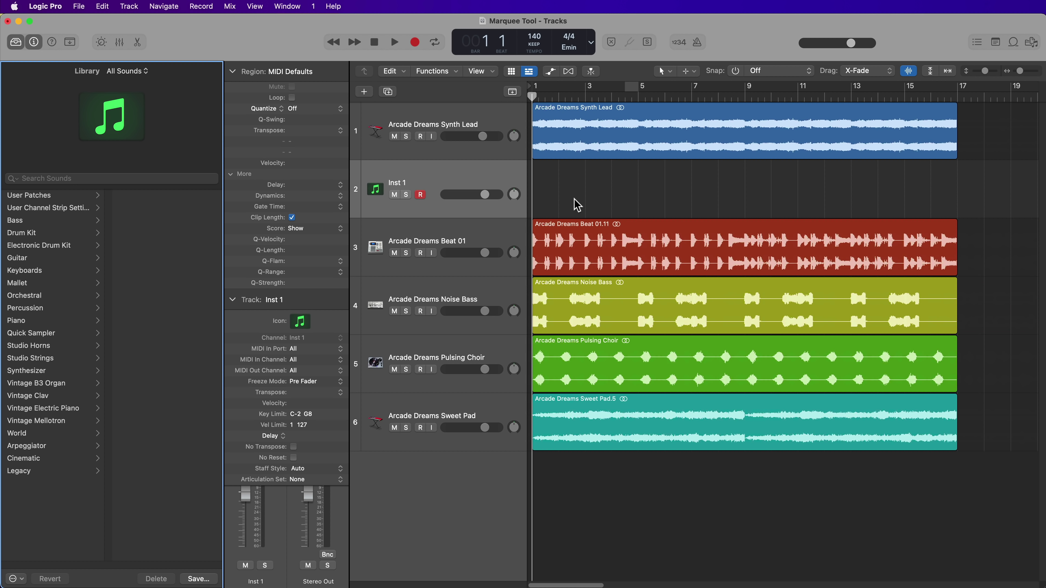
click(16, 43)
Set the arrangement's snap value to Bar
key(super+Right)
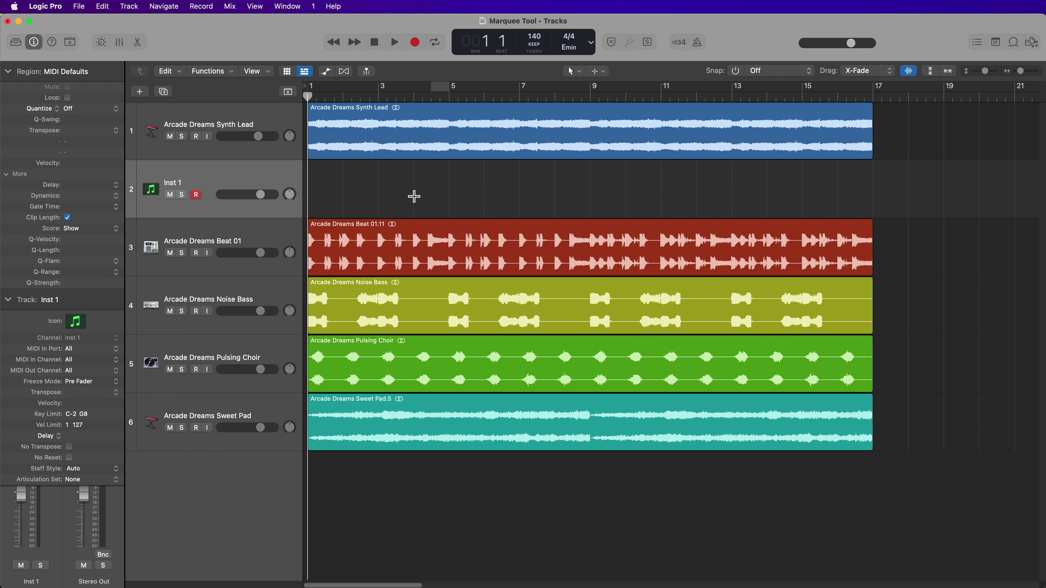
drag(310, 181, 453, 198)
click(736, 71)
click(544, 163)
Create empty MIDI regions on Inst 1 at bars 1–9, 11–13 and bar 17
drag(596, 170, 287, 171)
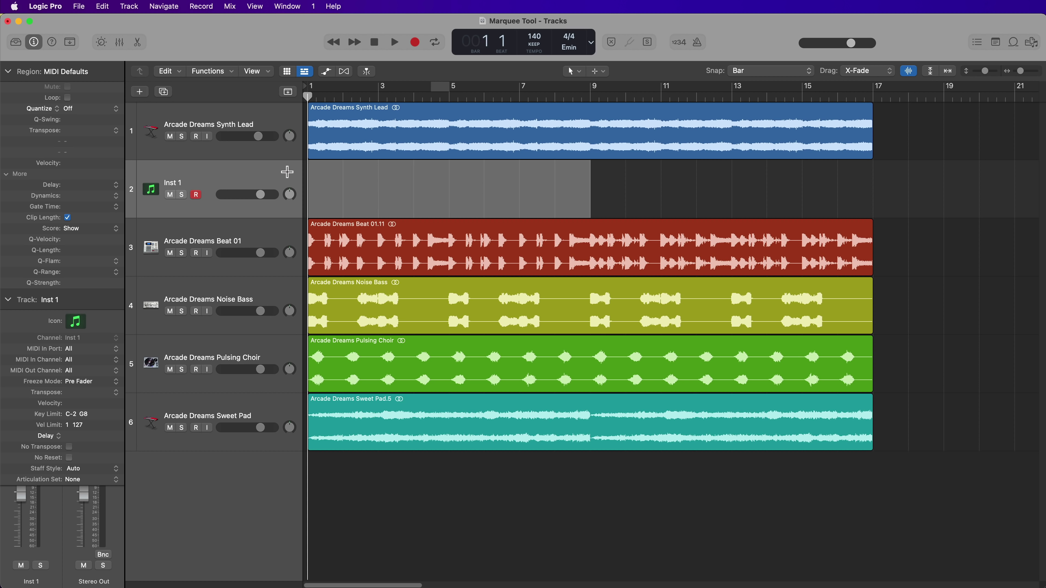
right_click(391, 184)
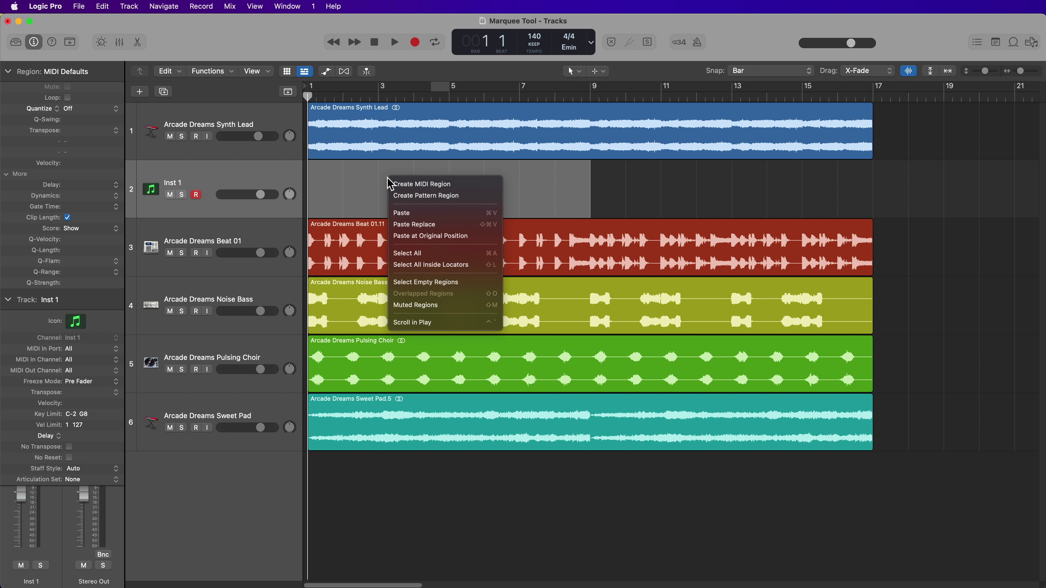
click(418, 191)
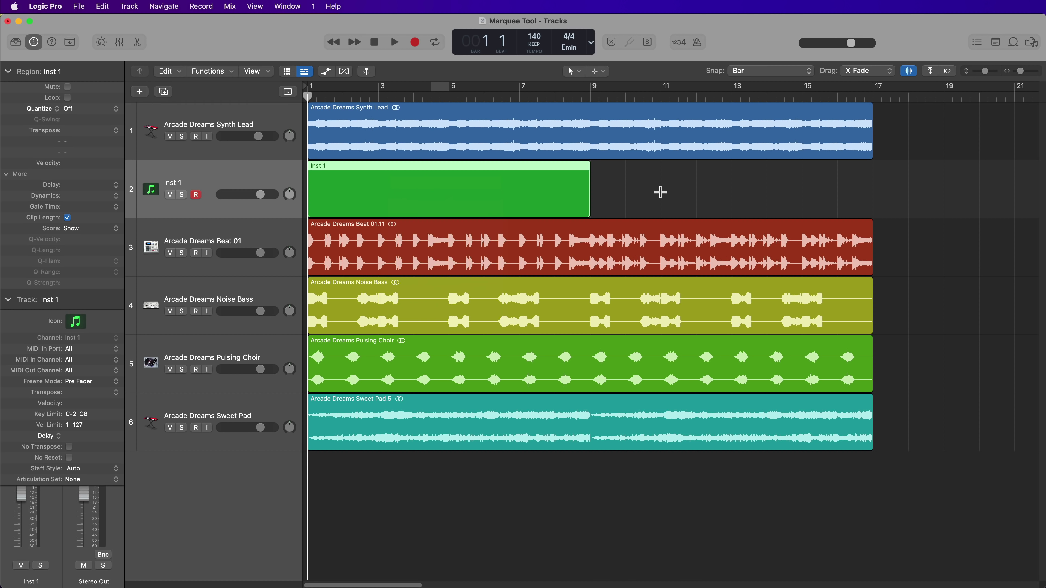
drag(661, 192, 716, 193)
right_click(715, 193)
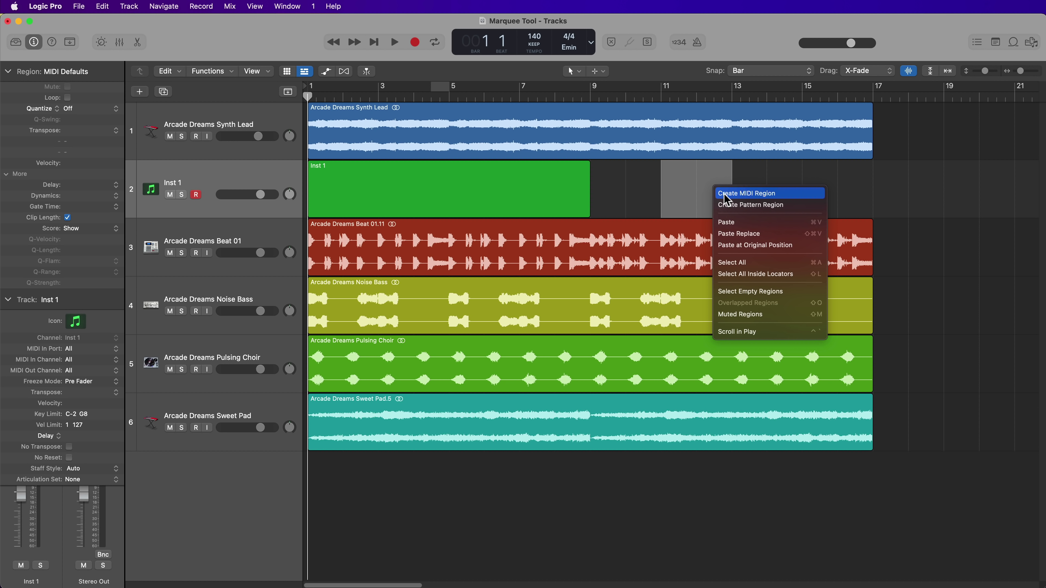
click(723, 194)
right_click(897, 194)
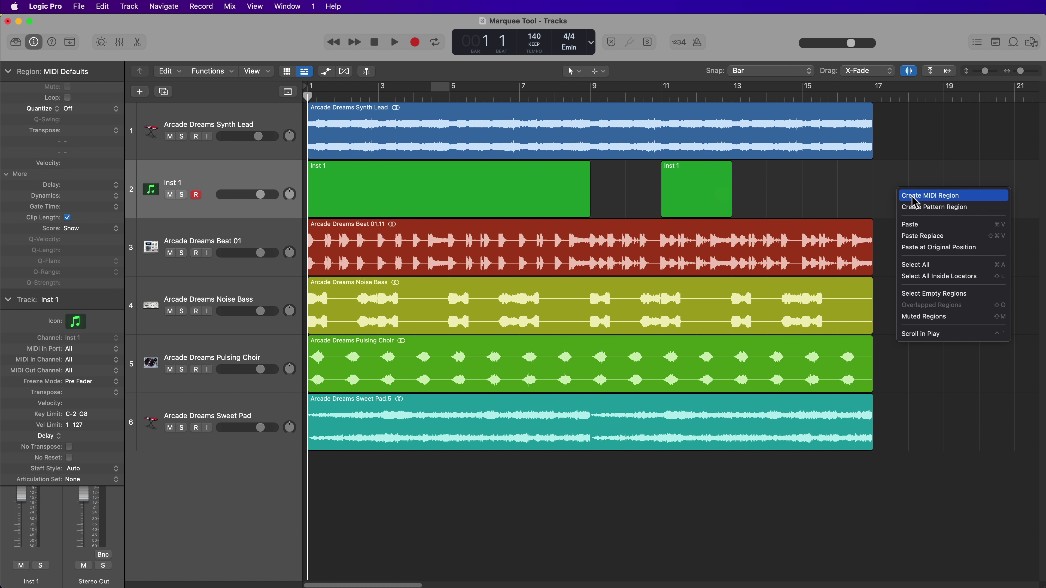
click(914, 197)
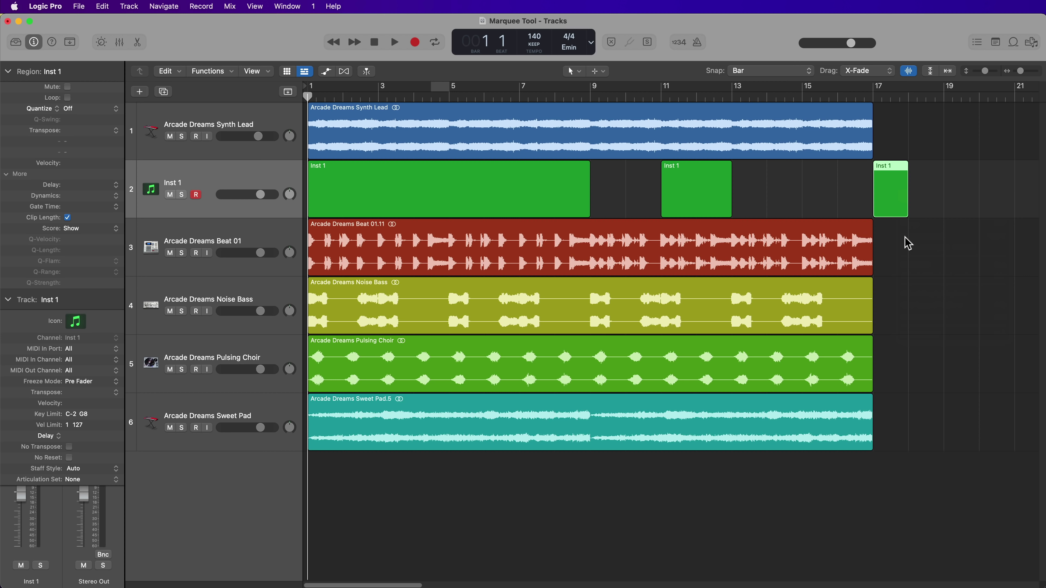
Stretch the bar-17 region to about bar 26, then delete the new MIDI regions
scroll(908, 243, right, 6)
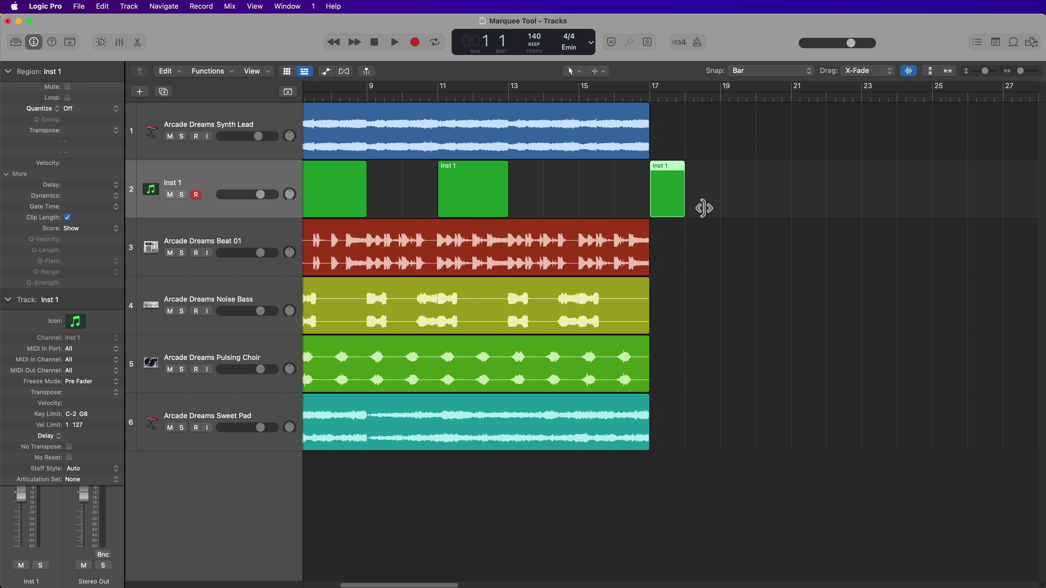
drag(704, 208, 960, 227)
click(935, 256)
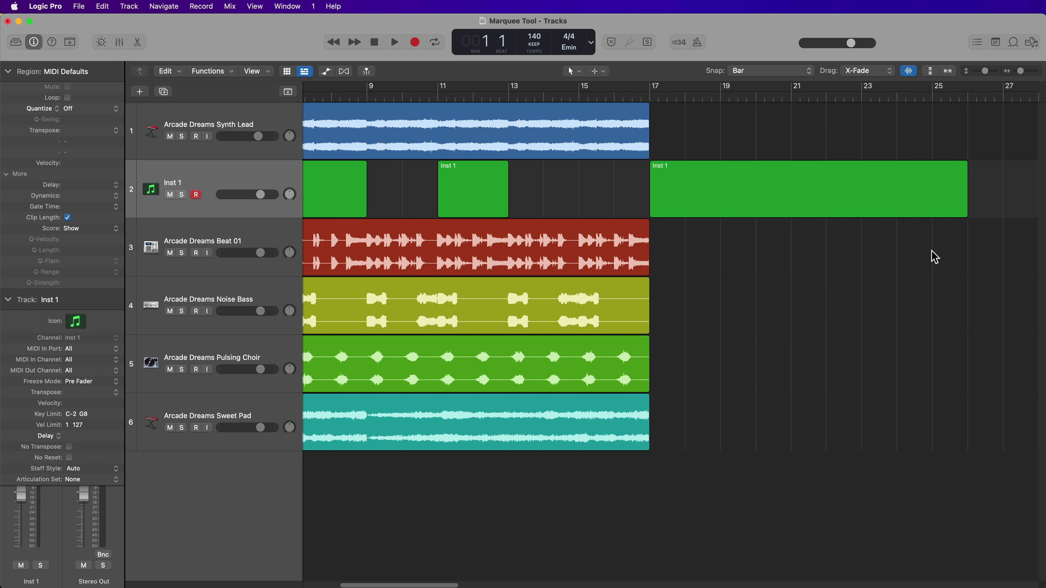
click(906, 193)
scroll(434, 183, left, 6)
key(Delete)
Create MIDI regions on Inst 1 at bars 1–5 and 9–13
right_click(416, 186)
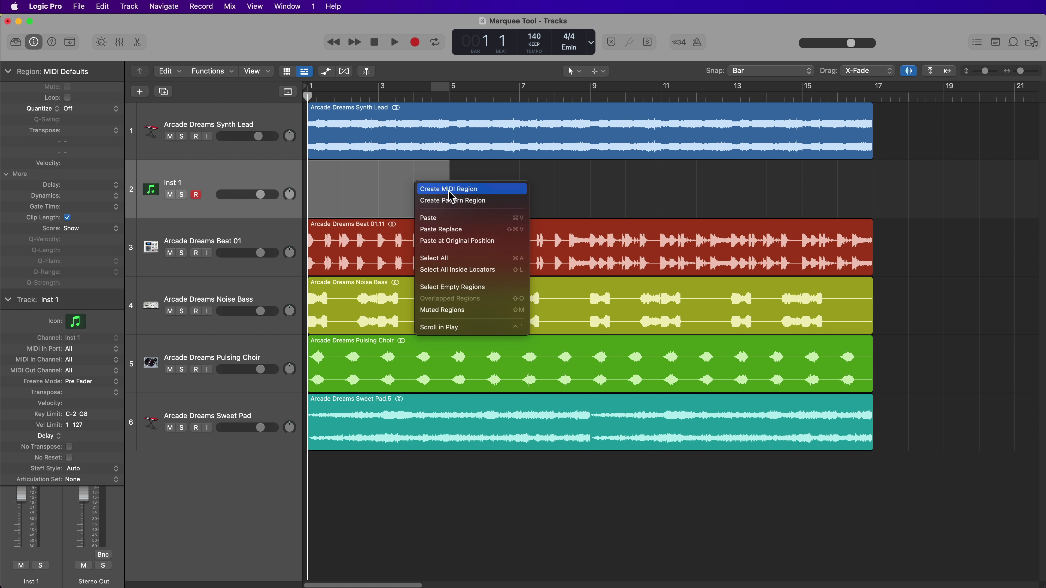
click(452, 190)
drag(585, 181, 686, 184)
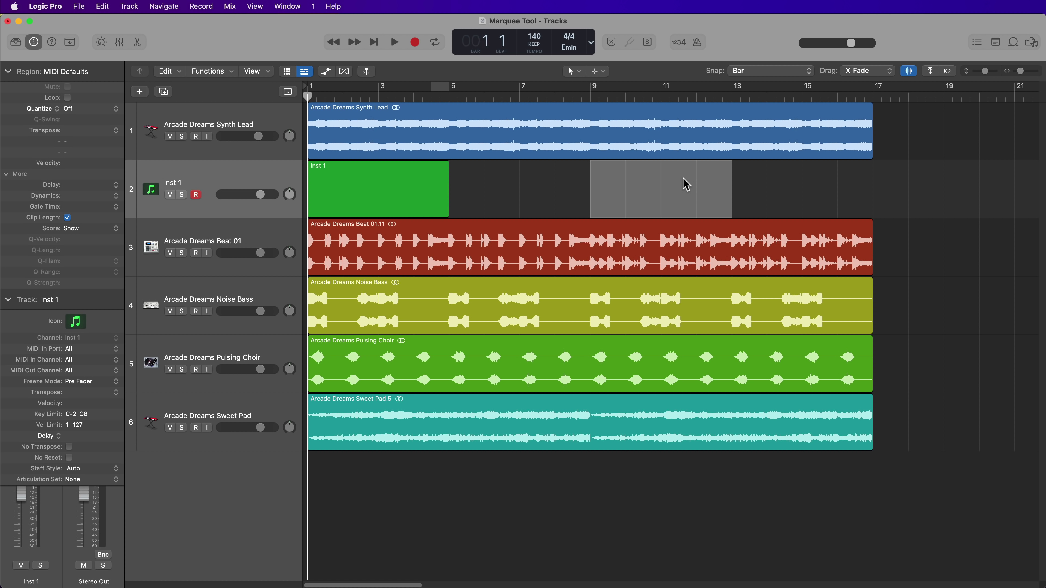
right_click(686, 185)
click(762, 189)
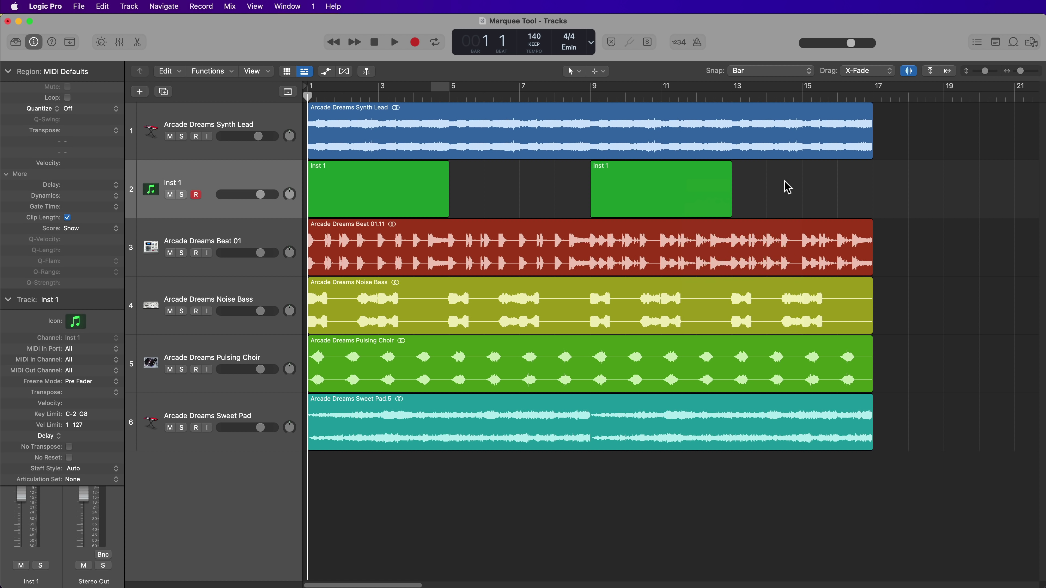
drag(741, 181, 857, 186)
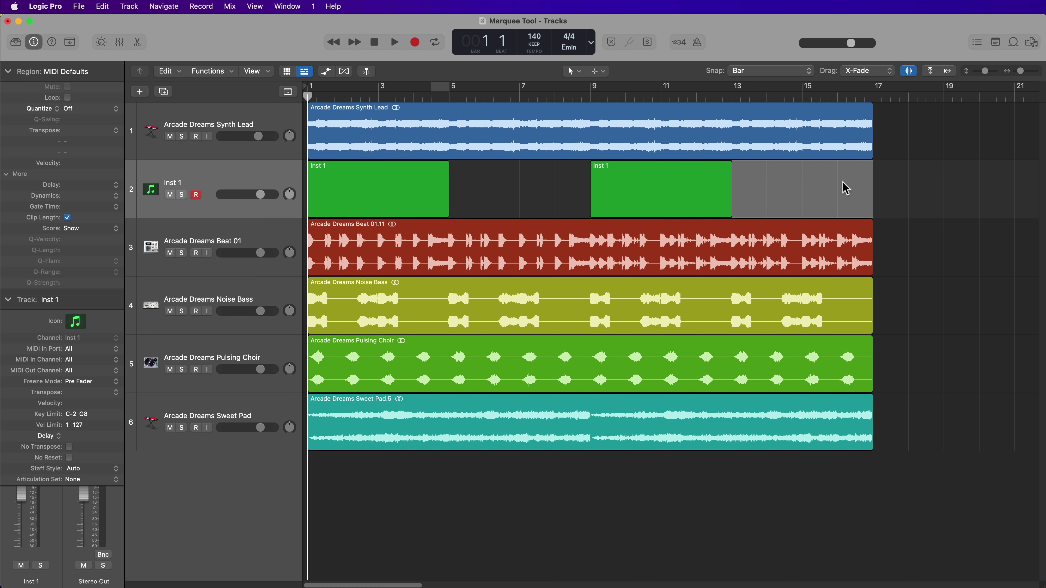
right_click(845, 186)
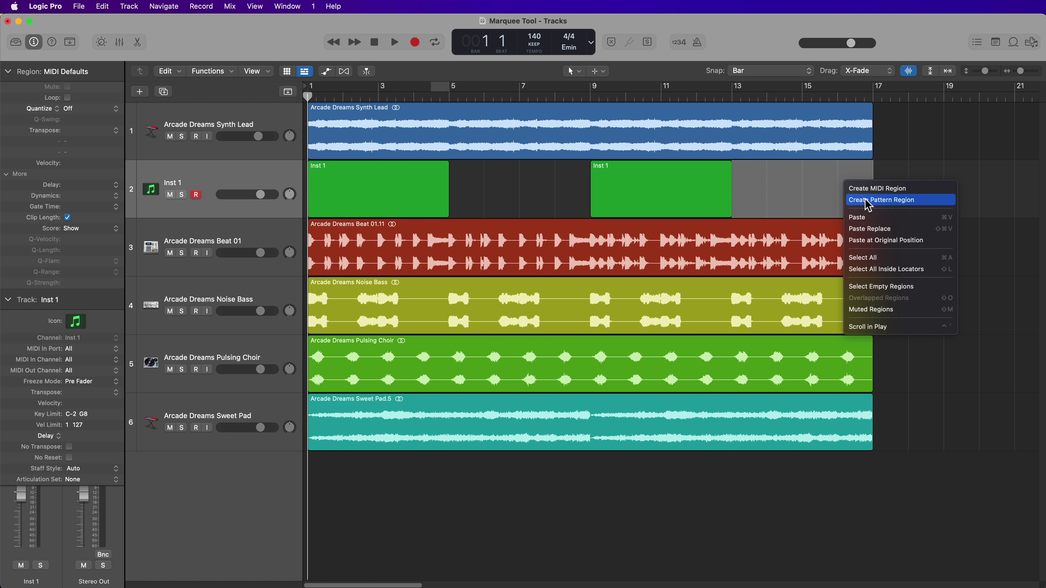
click(906, 187)
Add a pattern region from bar 17 onward, then delete every region on Inst 1
scroll(907, 187, right, 2)
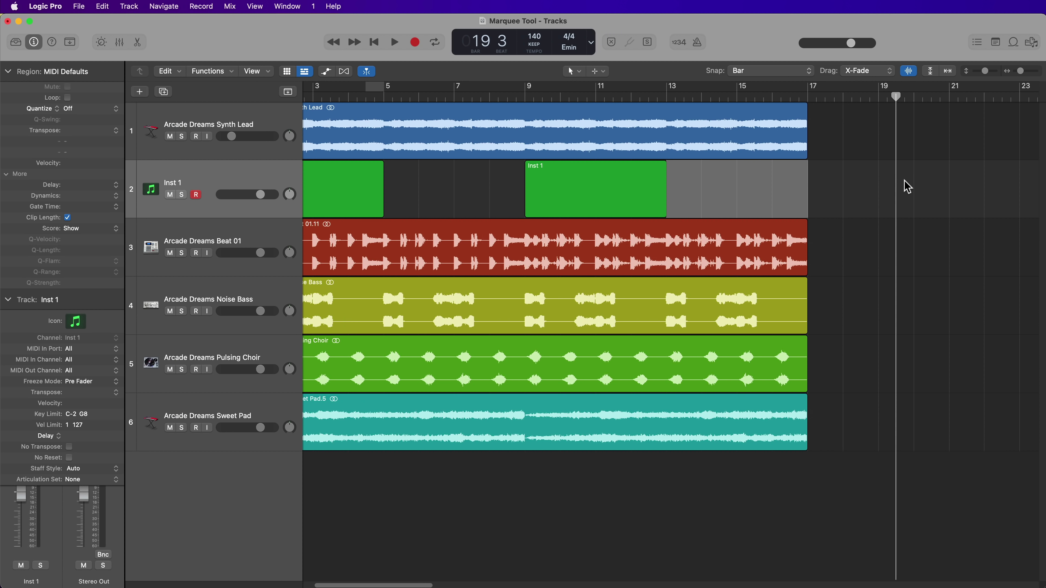
scroll(906, 187, right, 4)
drag(647, 175, 916, 200)
right_click(836, 193)
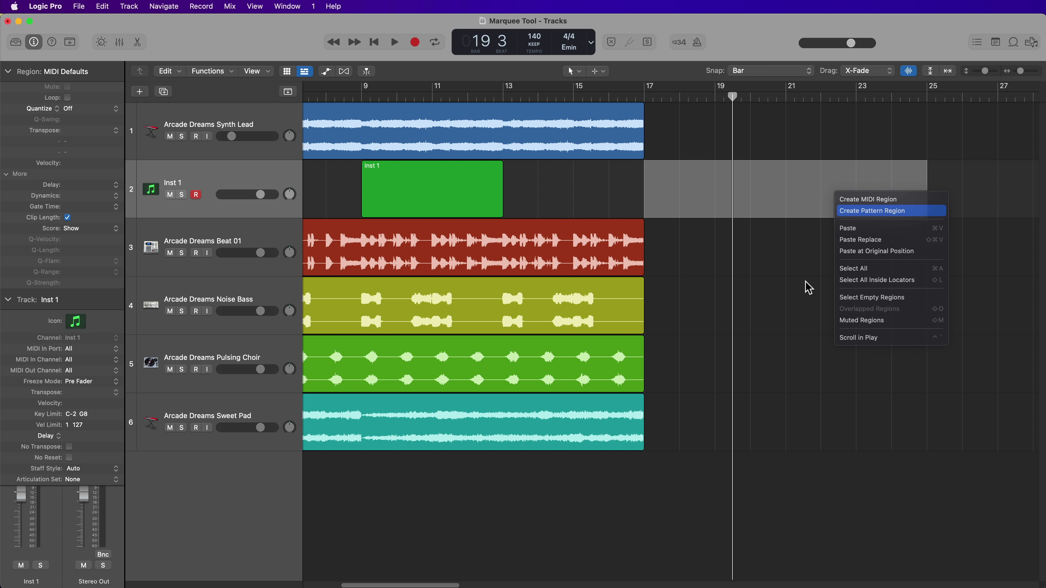
key(Return)
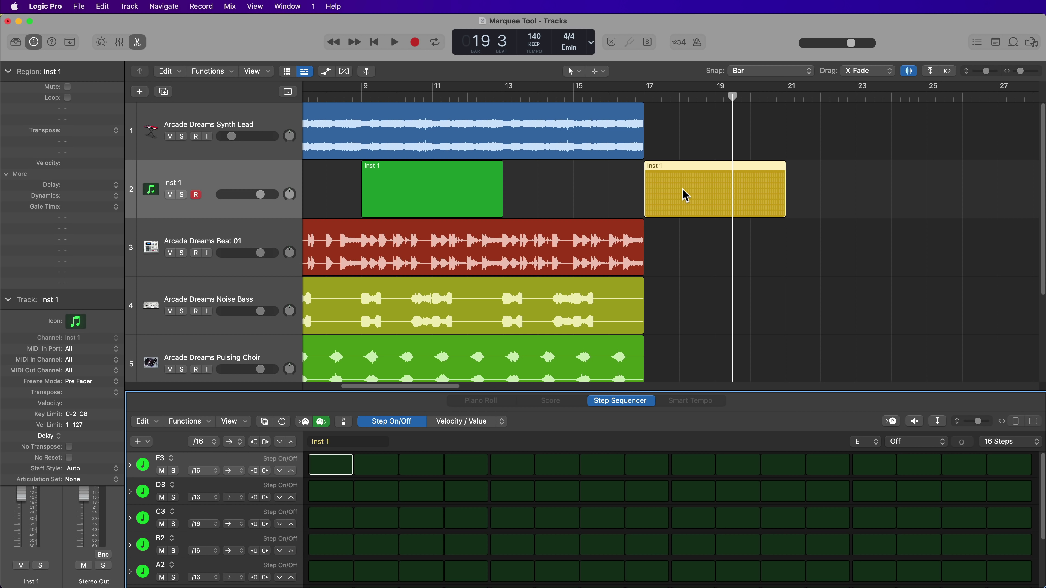
key(e)
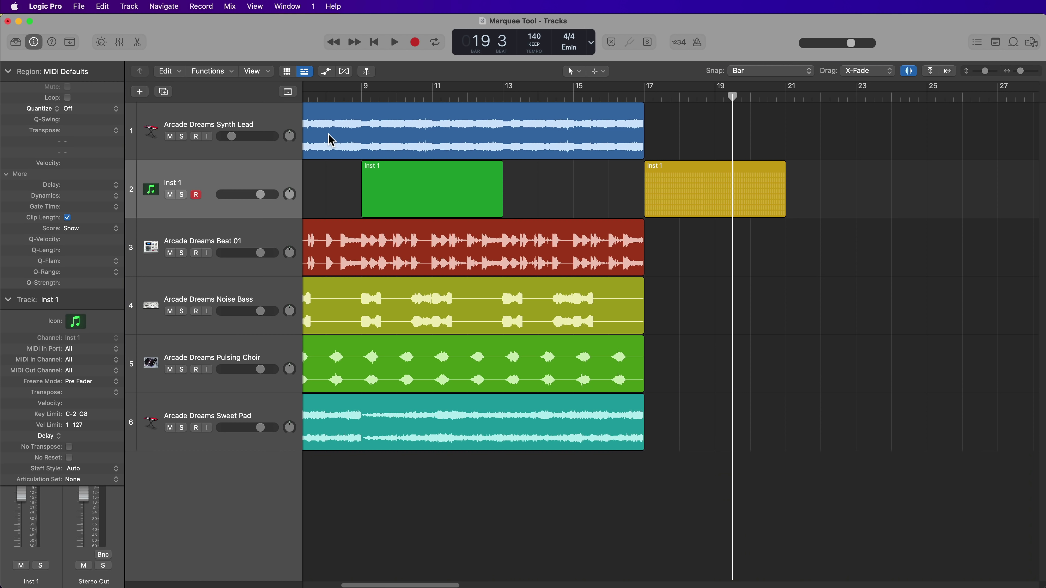
click(290, 176)
key(Delete)
Delete the Inst 1 track and zoom to fit the five Arcade Dreams tracks
key(Return)
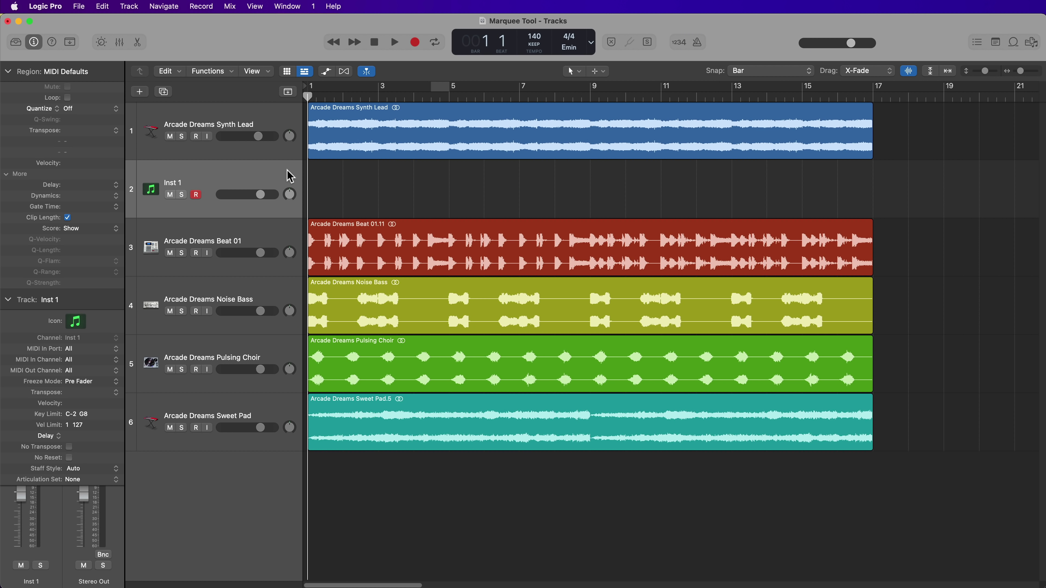
key(super+BackSpace)
click(385, 506)
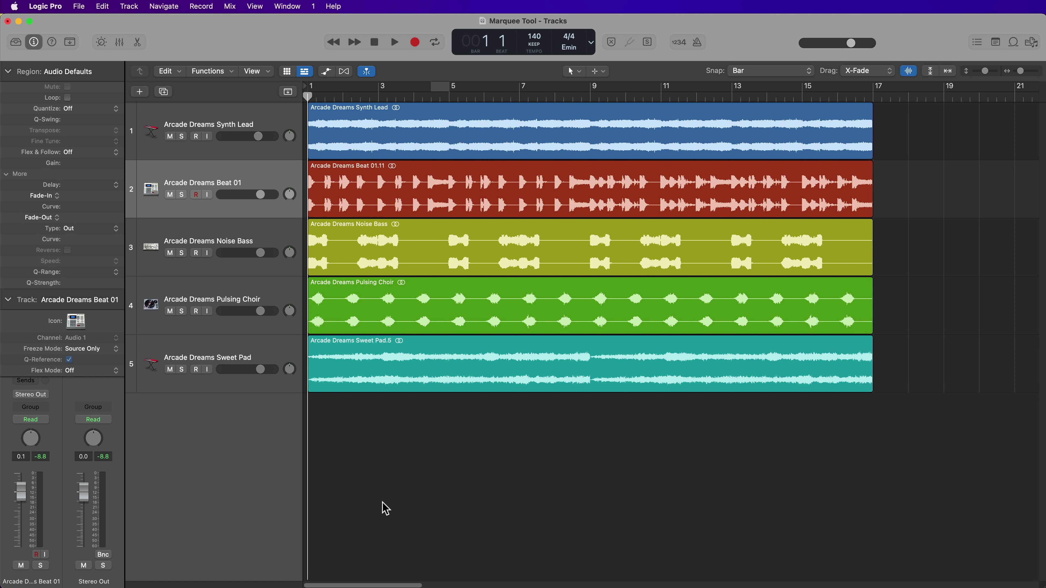
key(z)
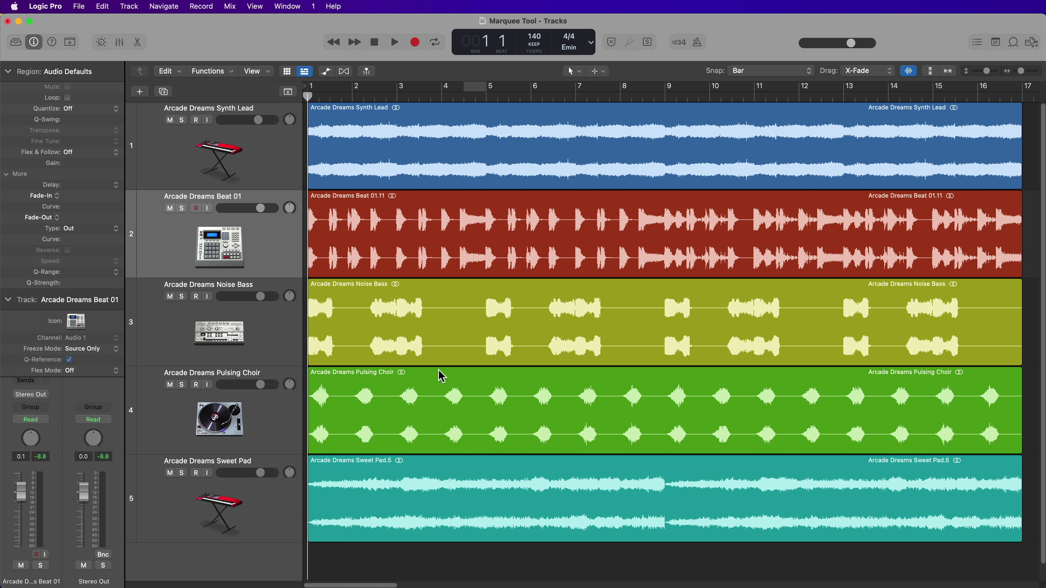